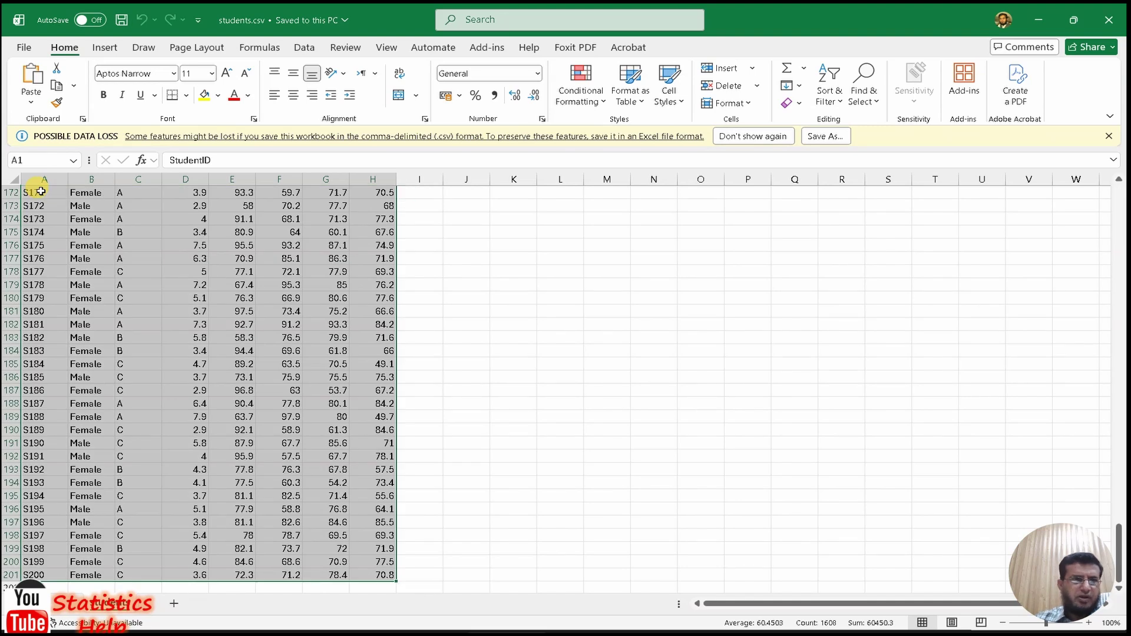
Center the contents of the selected student data table A1:H201 and apply All Borders to it
left_click(294, 95)
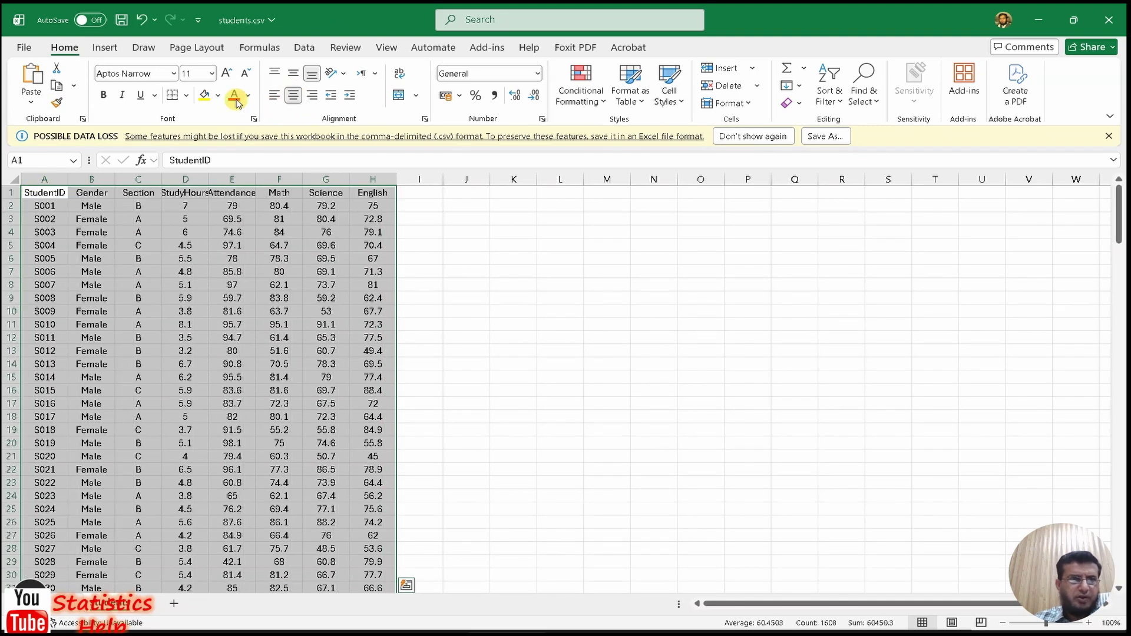
left_click(185, 97)
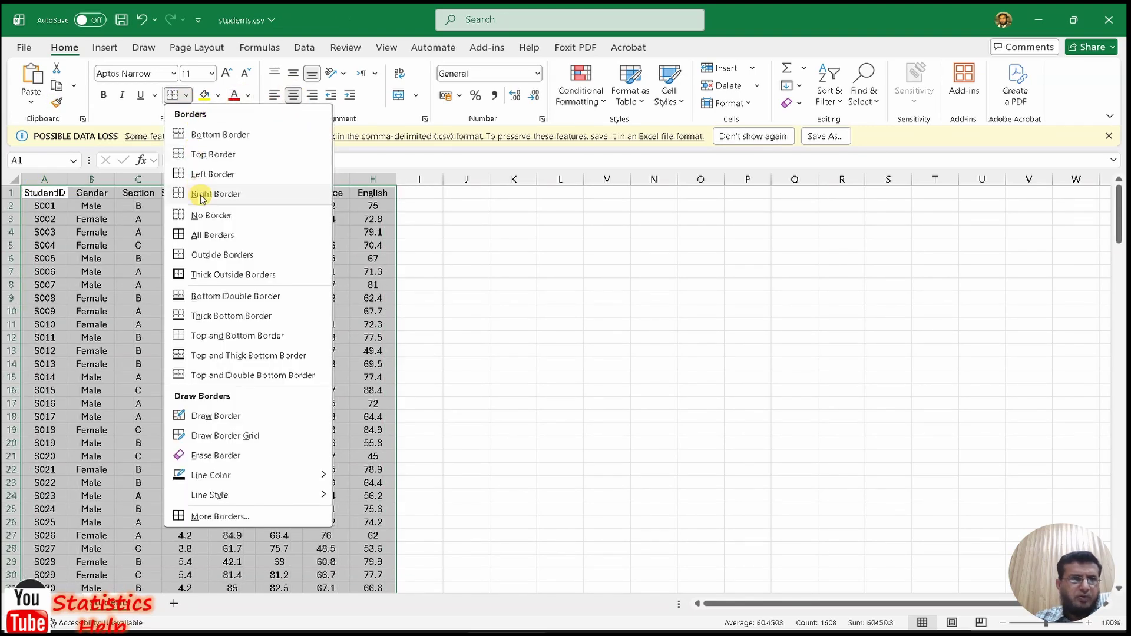
left_click(202, 232)
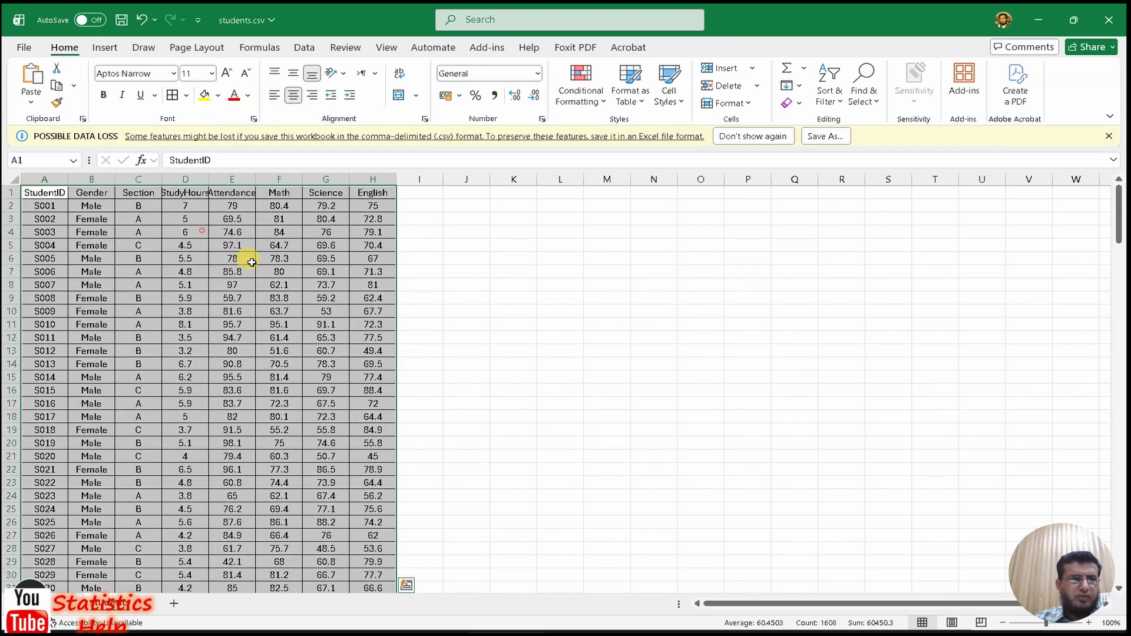
Widen the StudyHours and Attendance columns so their headers fit
double_click(208, 176)
left_click(189, 246)
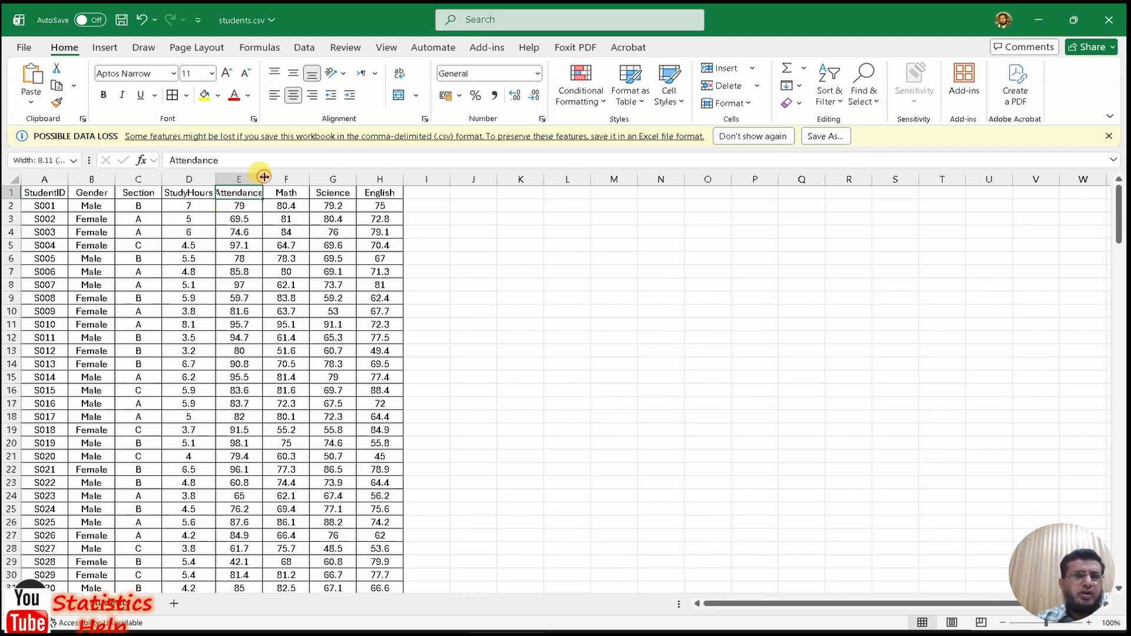
left_click_drag(264, 176, 269, 177)
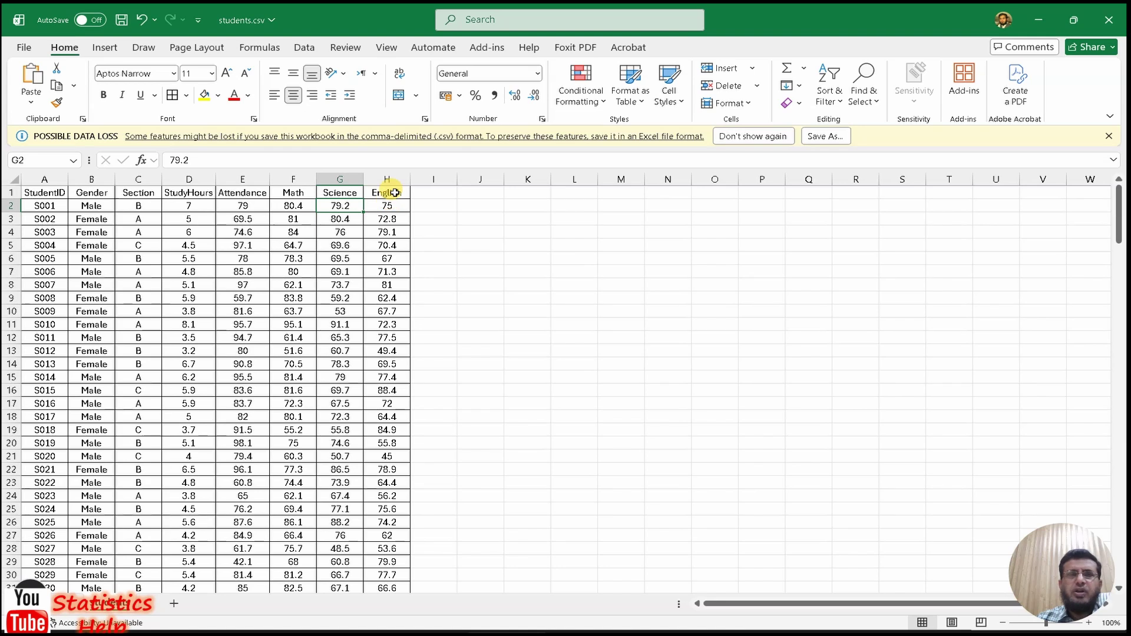
Review the Math, Science and English columns, the first two student records and the remaining rows
left_click_drag(303, 176, 406, 180)
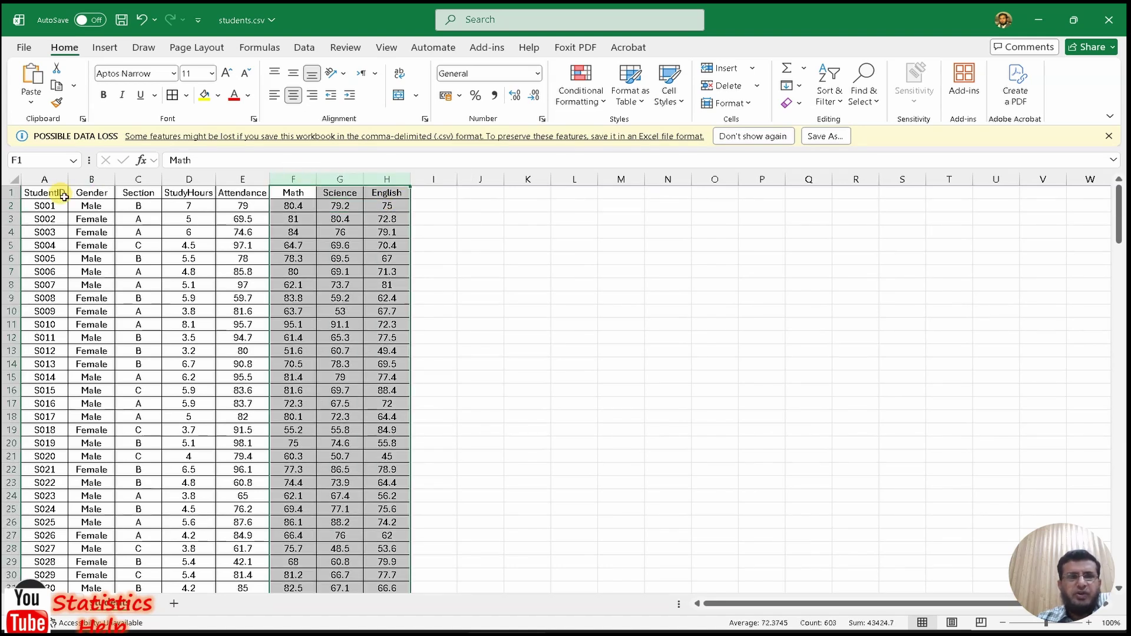
left_click(9, 205)
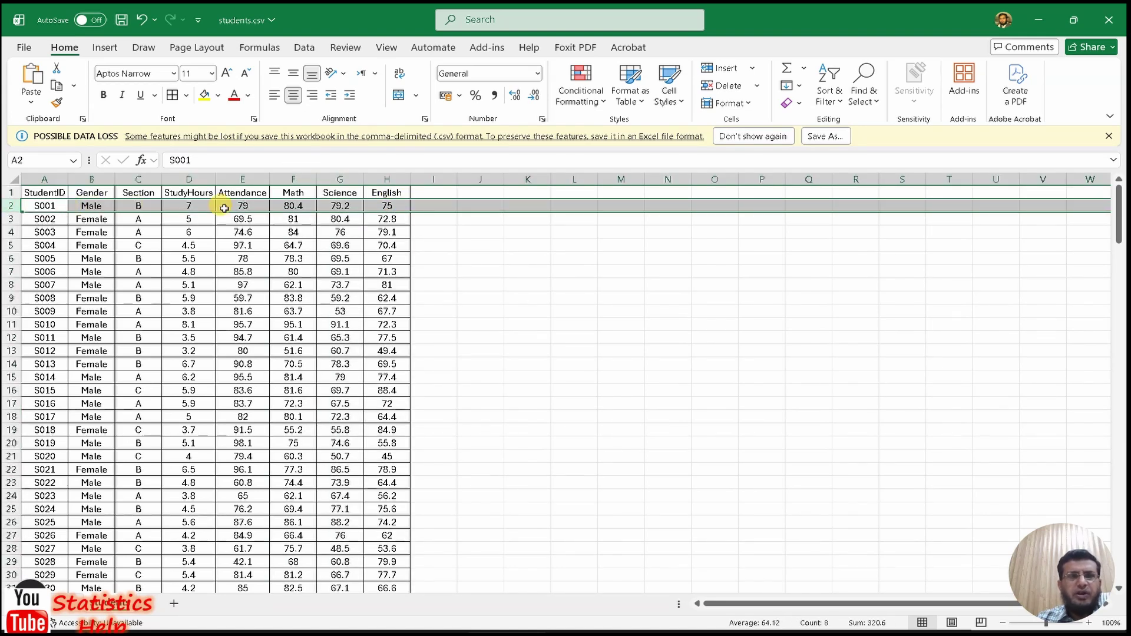
left_click(10, 219)
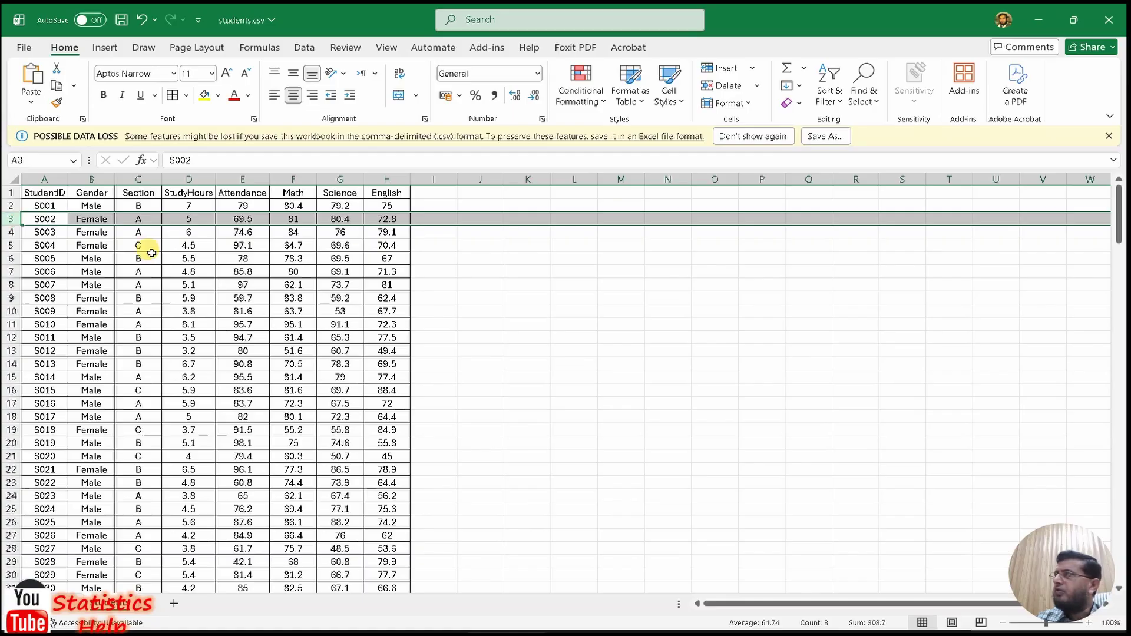
scroll(219, 273, "down", 20)
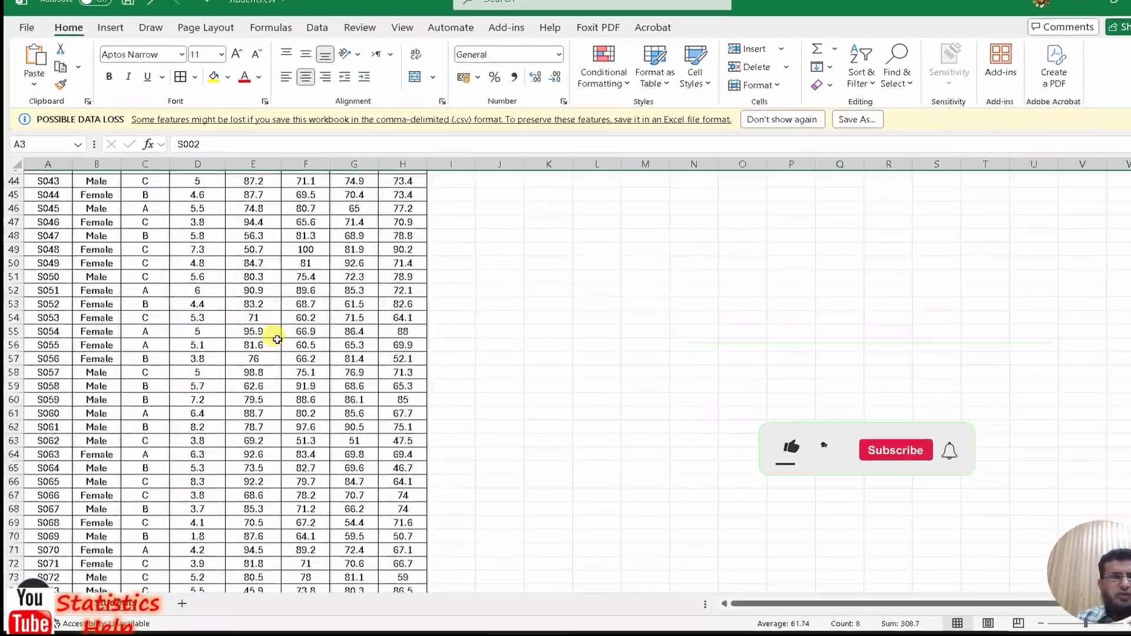
scroll(268, 363, "up", 20)
Begin an AVERAGE formula in cell D203, below the StudyHours data
left_click(201, 172)
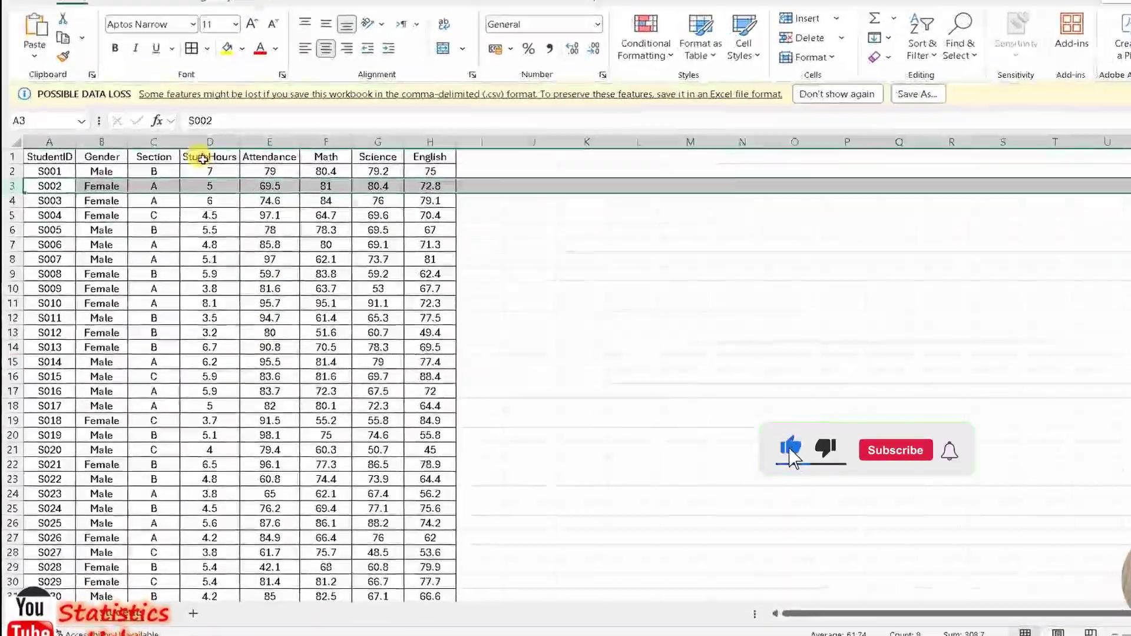
scroll(223, 353, "down", 20)
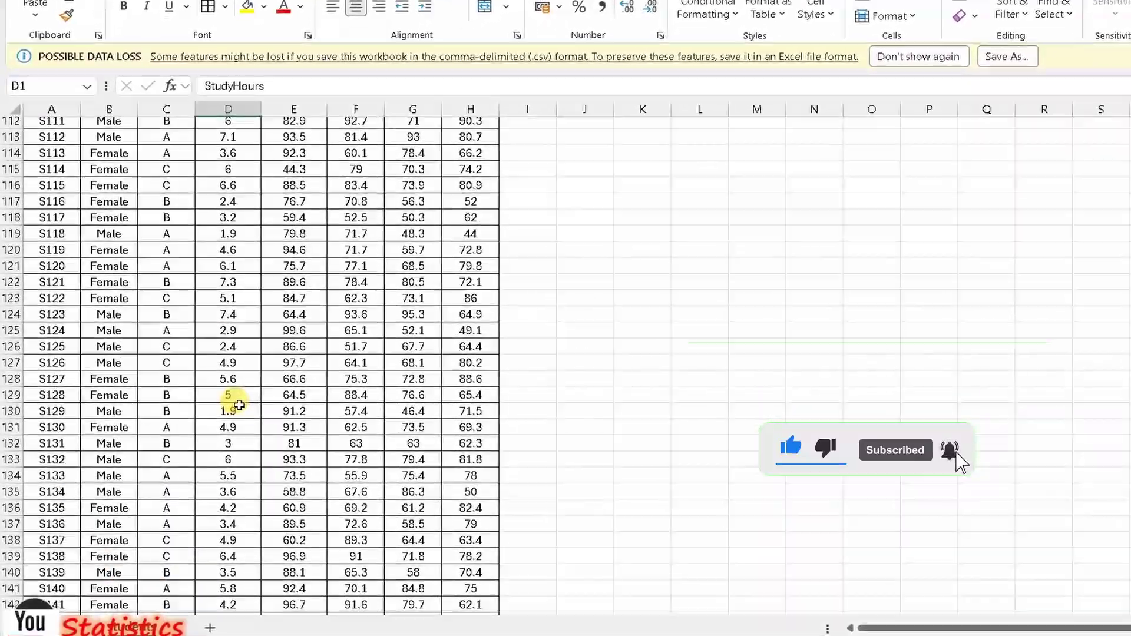
scroll(238, 405, "down", 20)
scroll(244, 306, "up", 6)
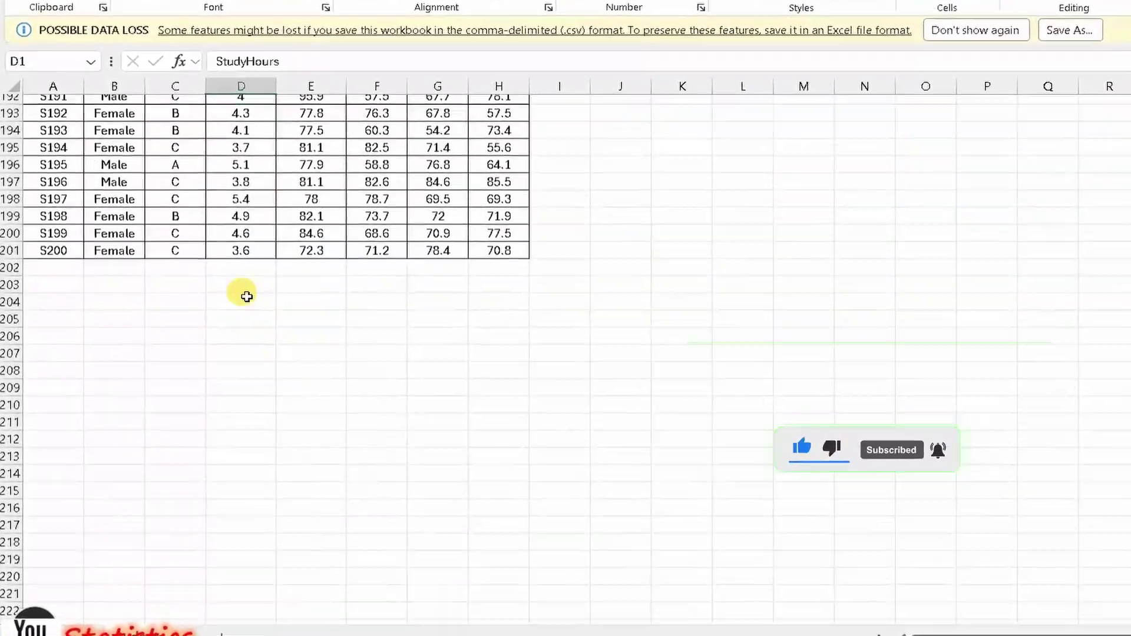
left_click(257, 268)
type("=average(")
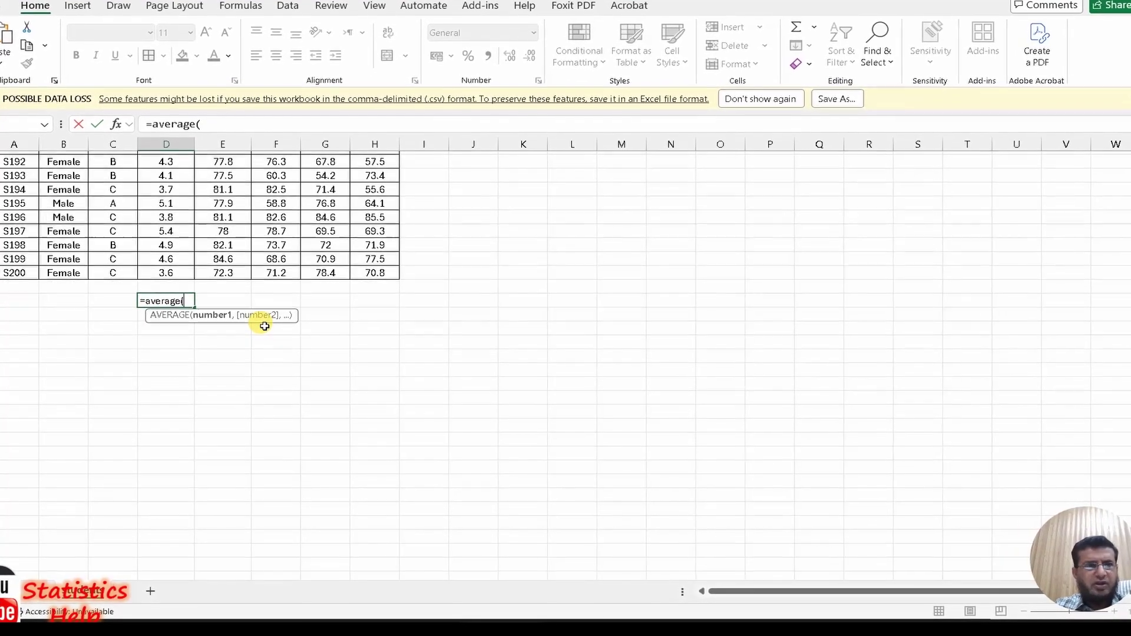
type("d2:")
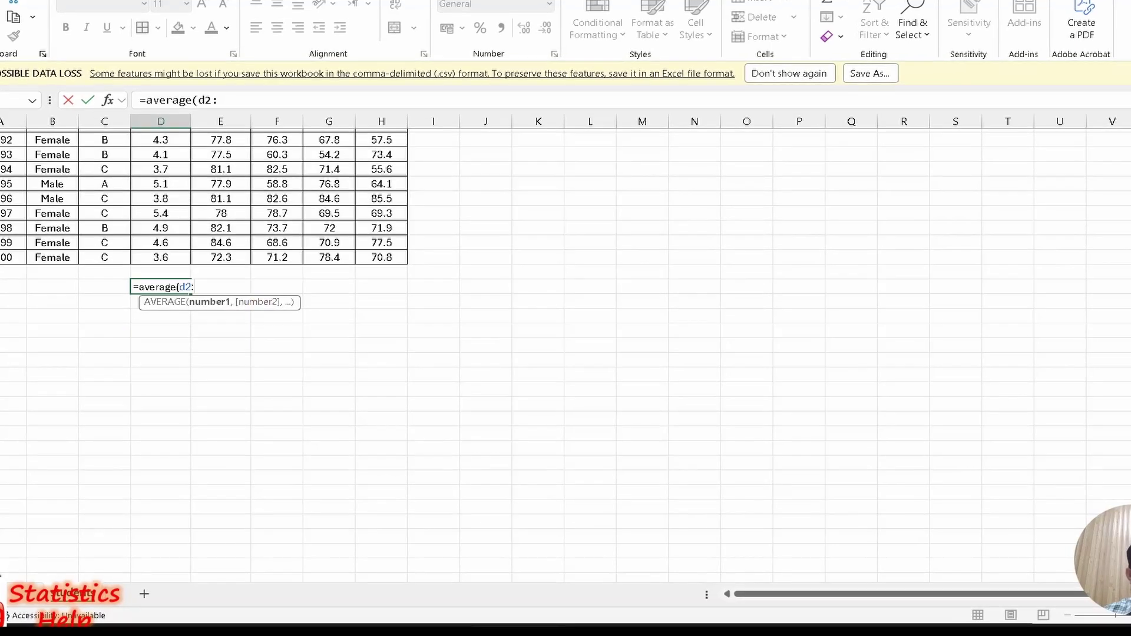
type("d")
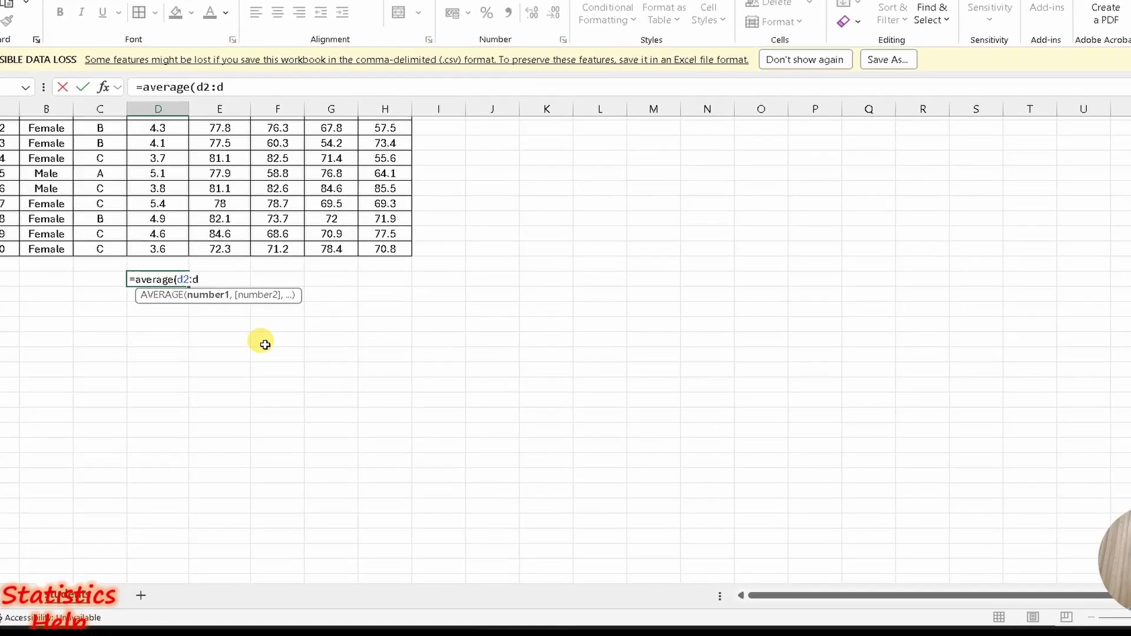
type("201")
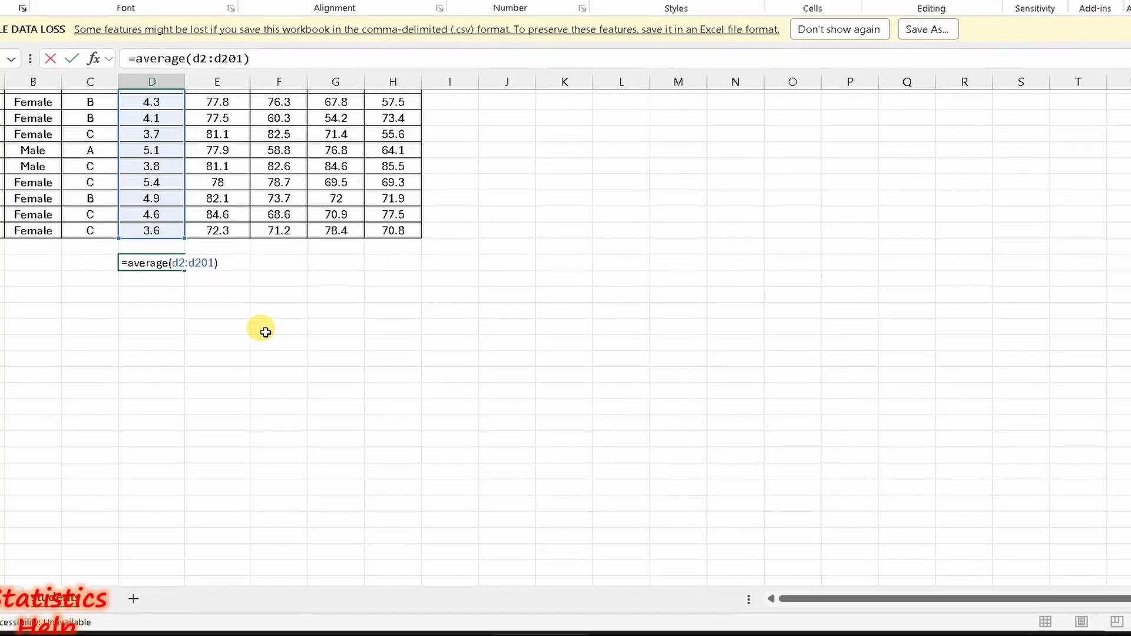
key("BackSpace")
key("BackSpace")
key("BackSpace")
key("BackSpace")
key("BackSpace")
key("BackSpace")
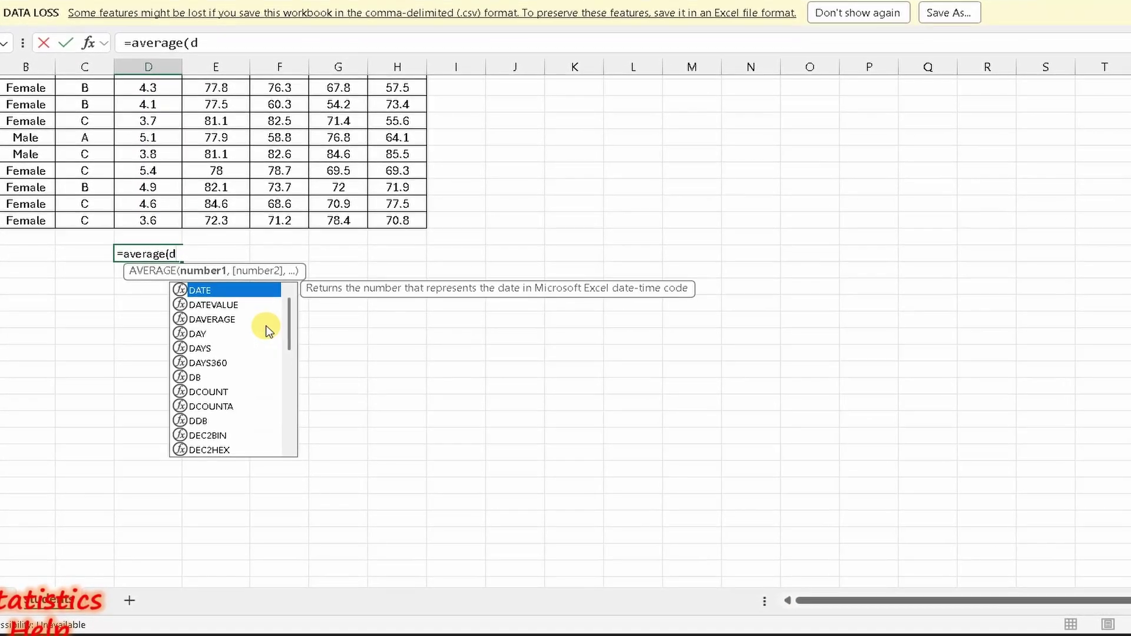
Complete the average formula in D203 by selecting the StudyHours range D2:D201 as its argument
key("Up")
key("Up")
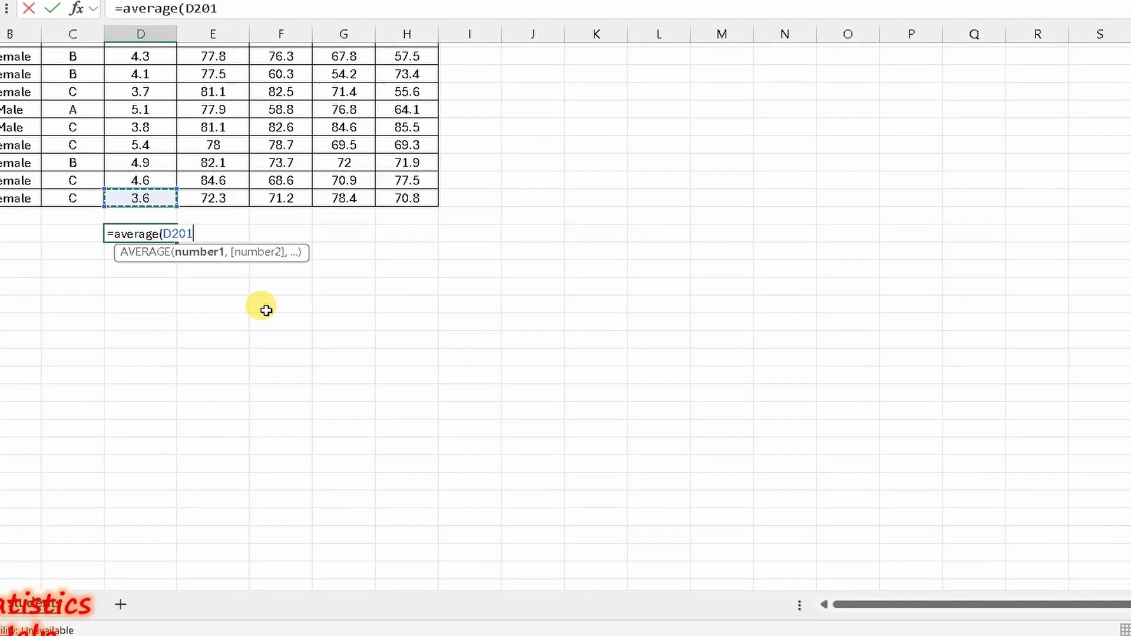
key("ctrl+shift+Up")
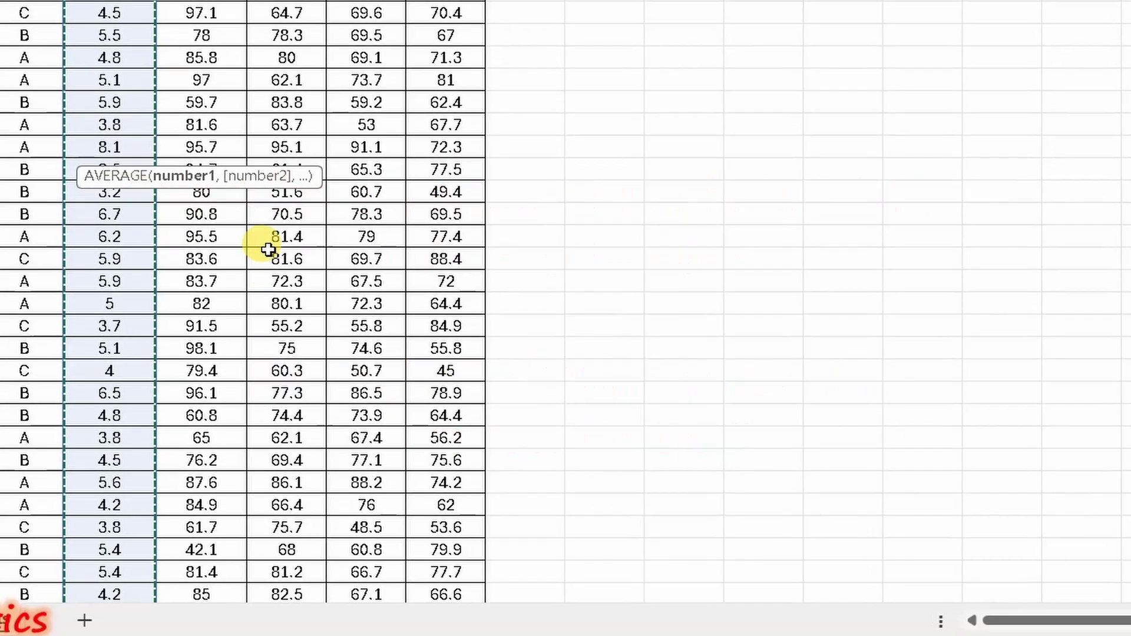
key("Return")
scroll(269, 246, "down", 10)
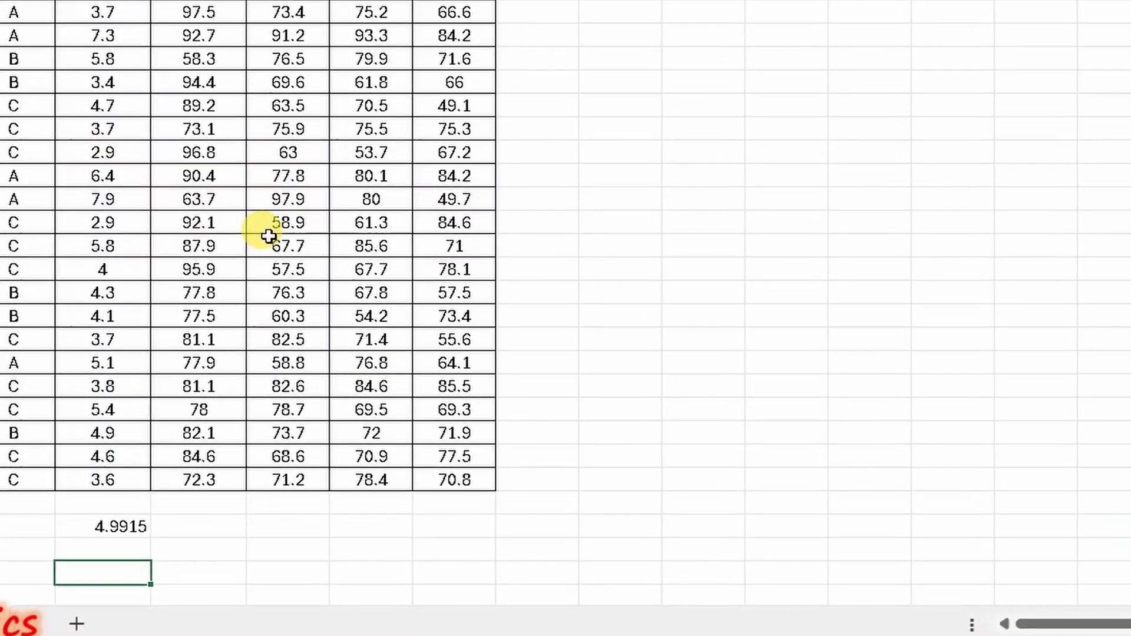
Change the last StudyHours value in D201 to 36 and to 306 to test the effect on the average
key("Up")
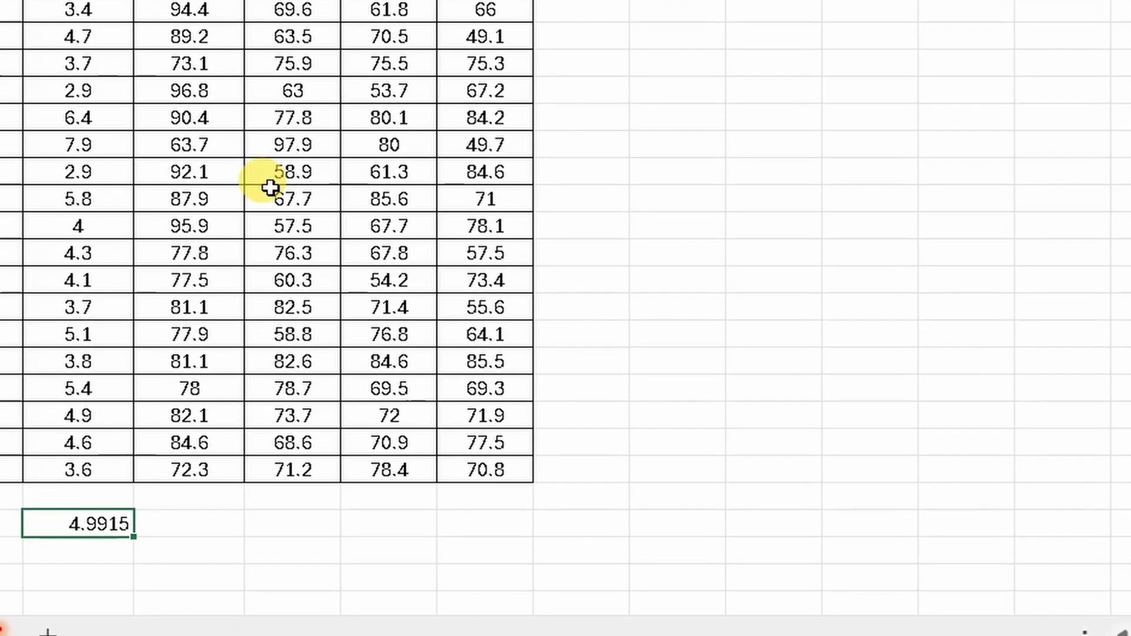
key("Up")
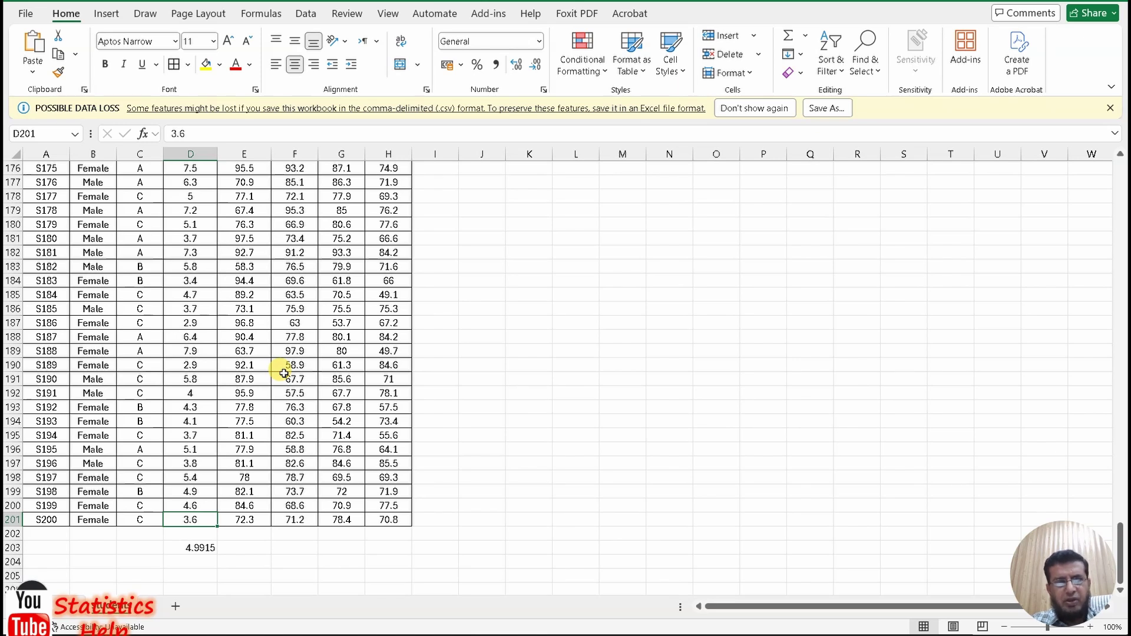
type("36")
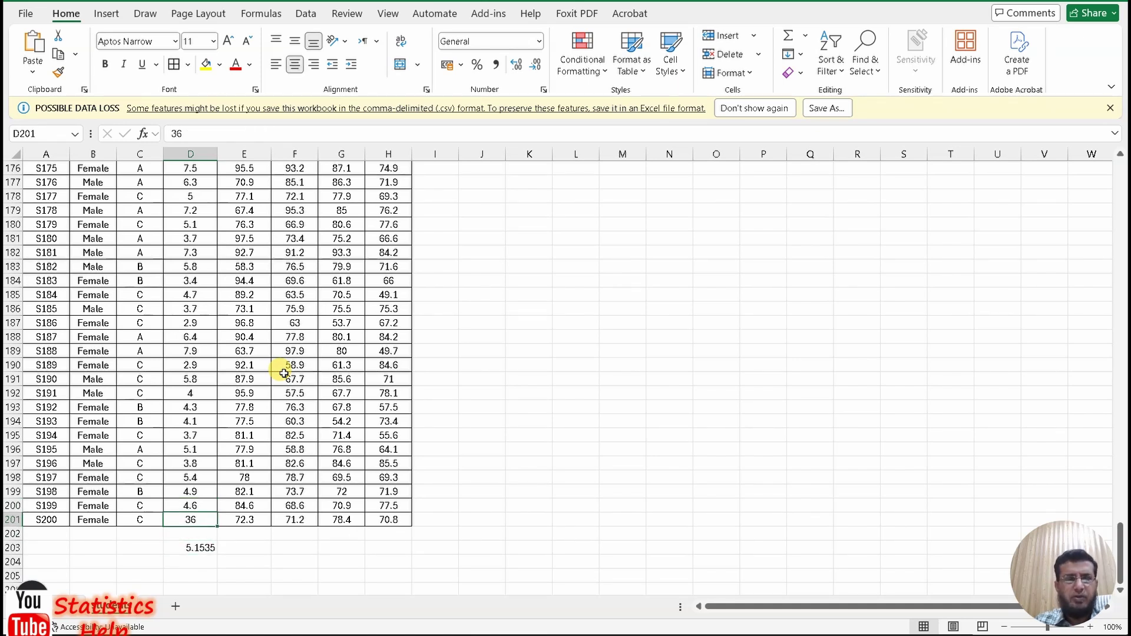
type("3")
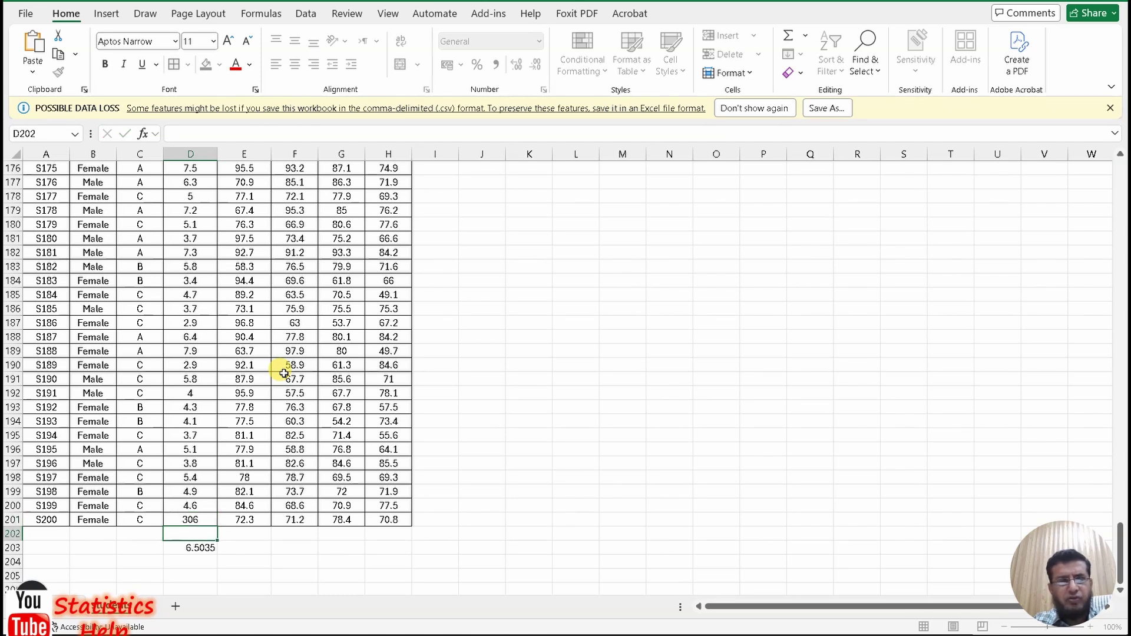
key("Down")
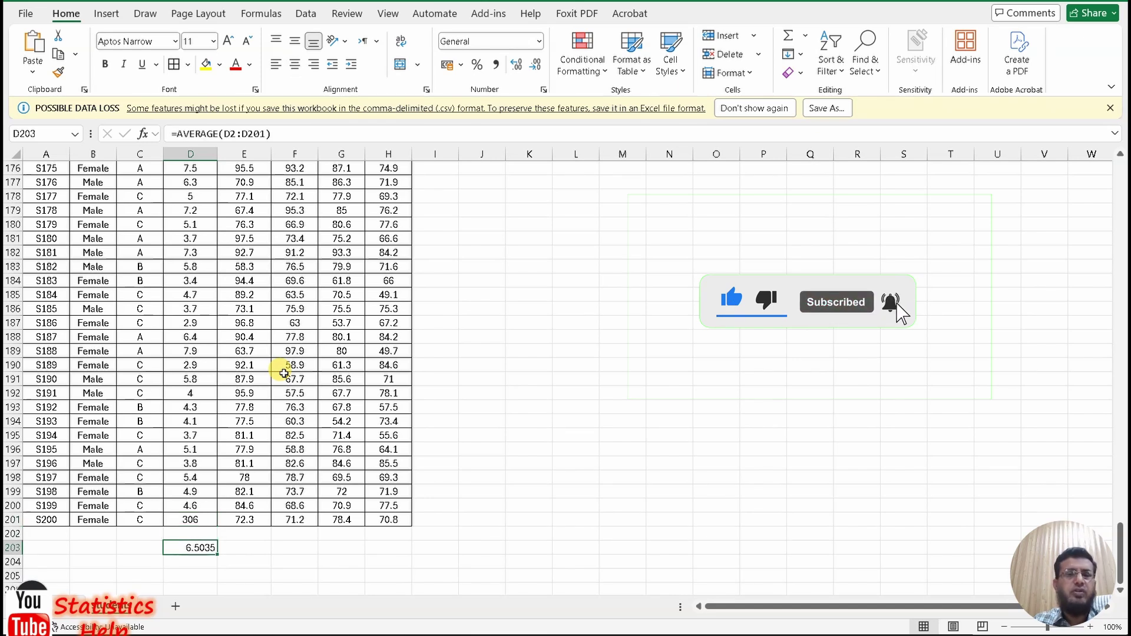
Restore the last StudyHours value in D201 to 3.6
type("3.")
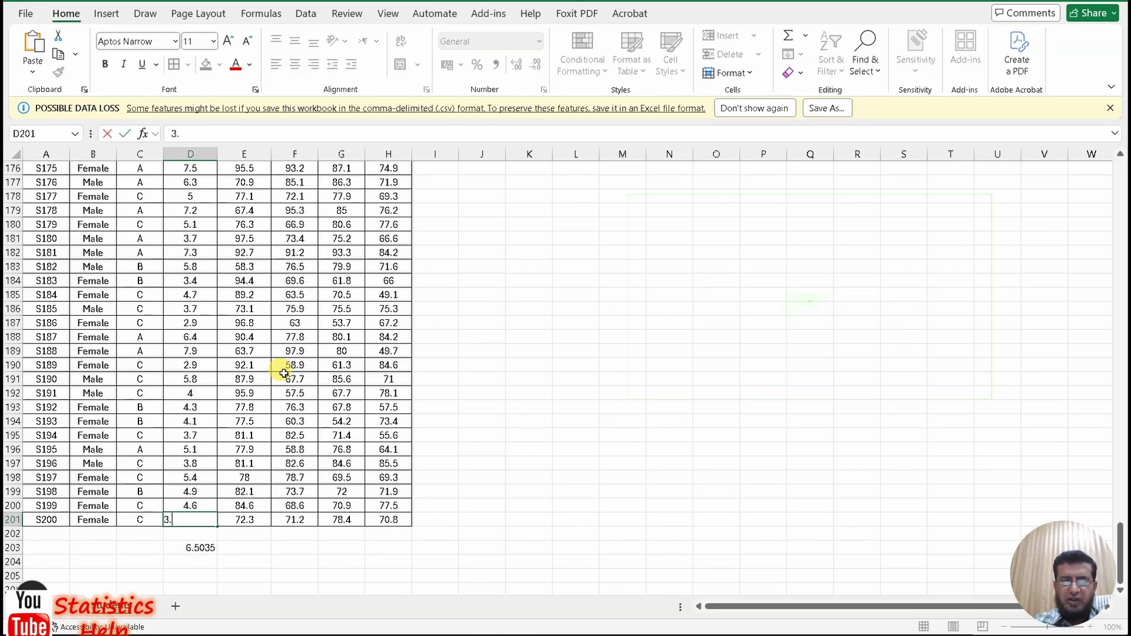
key("Return")
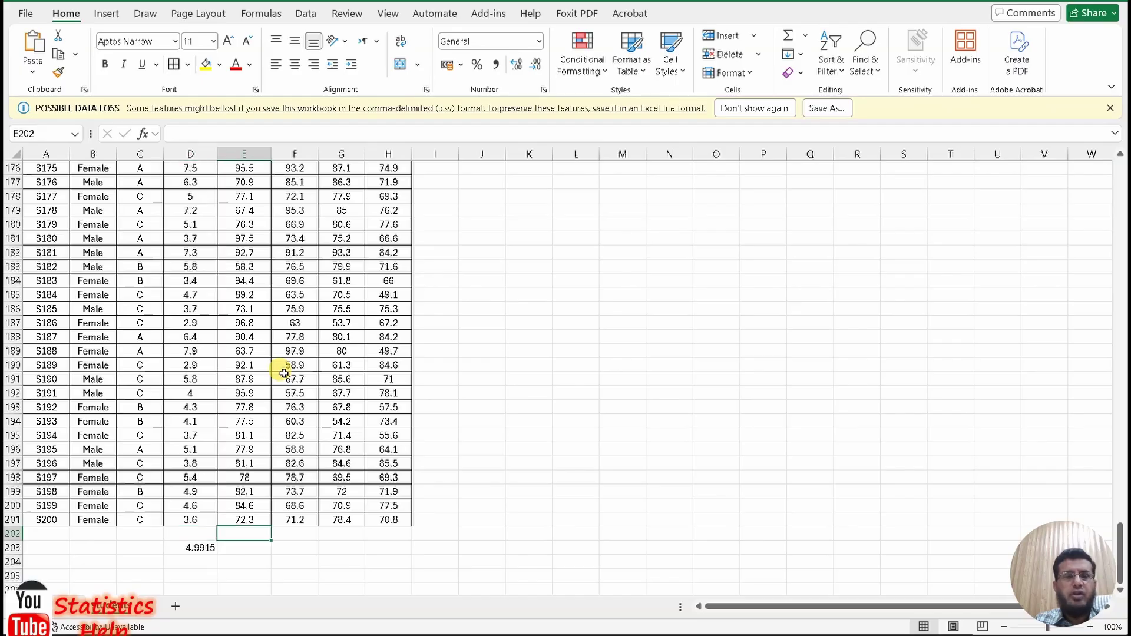
key("Down")
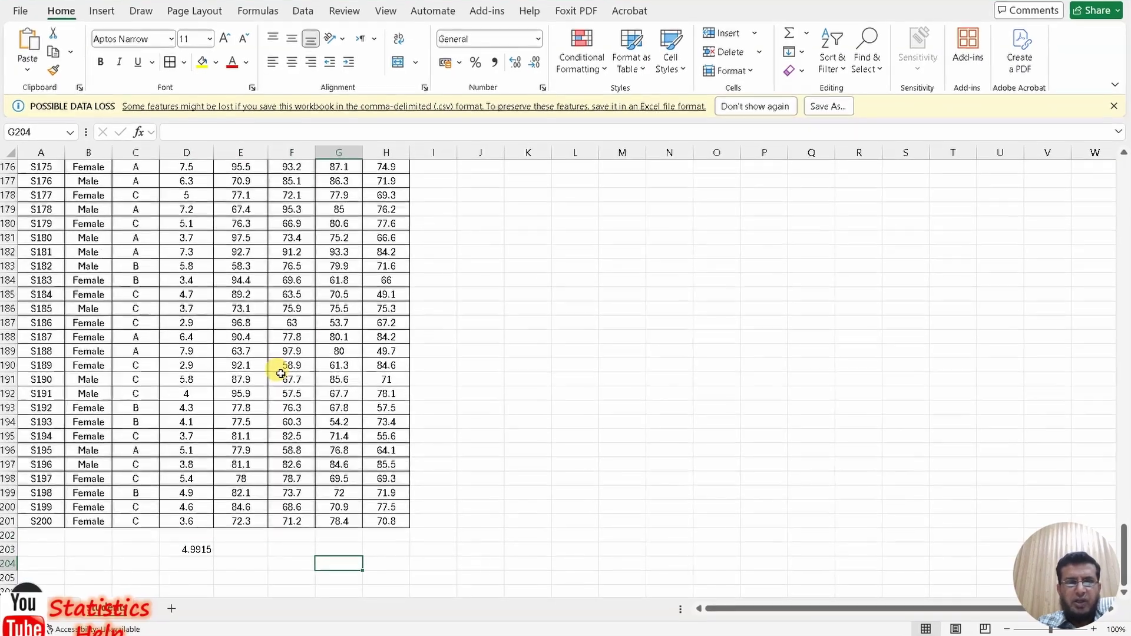
Enter the sample values 8, 9, 7, 6, 2 and 9 down column J, starting in cell J203
scroll(283, 372, "down", 3)
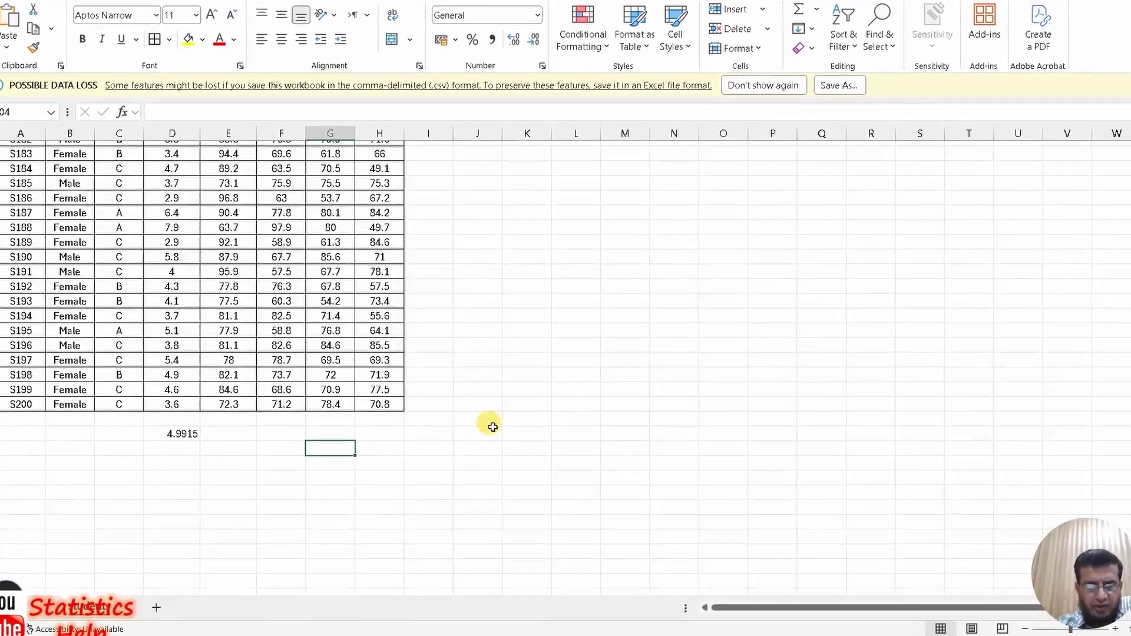
left_click(493, 430)
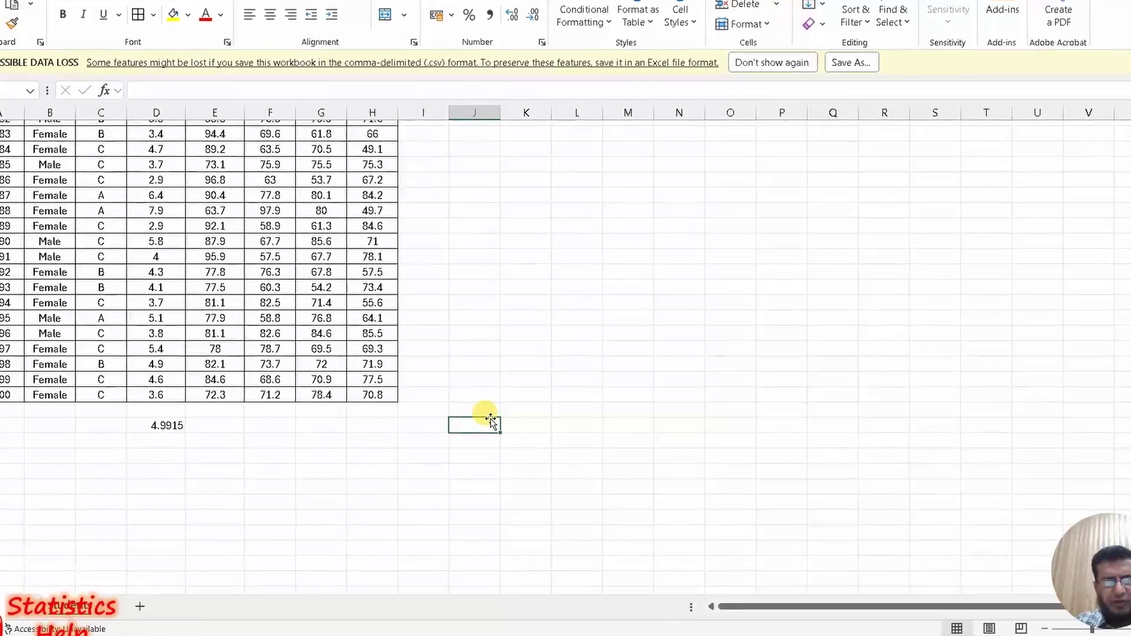
type("8")
key("Return")
type("9")
key("Return")
type("7")
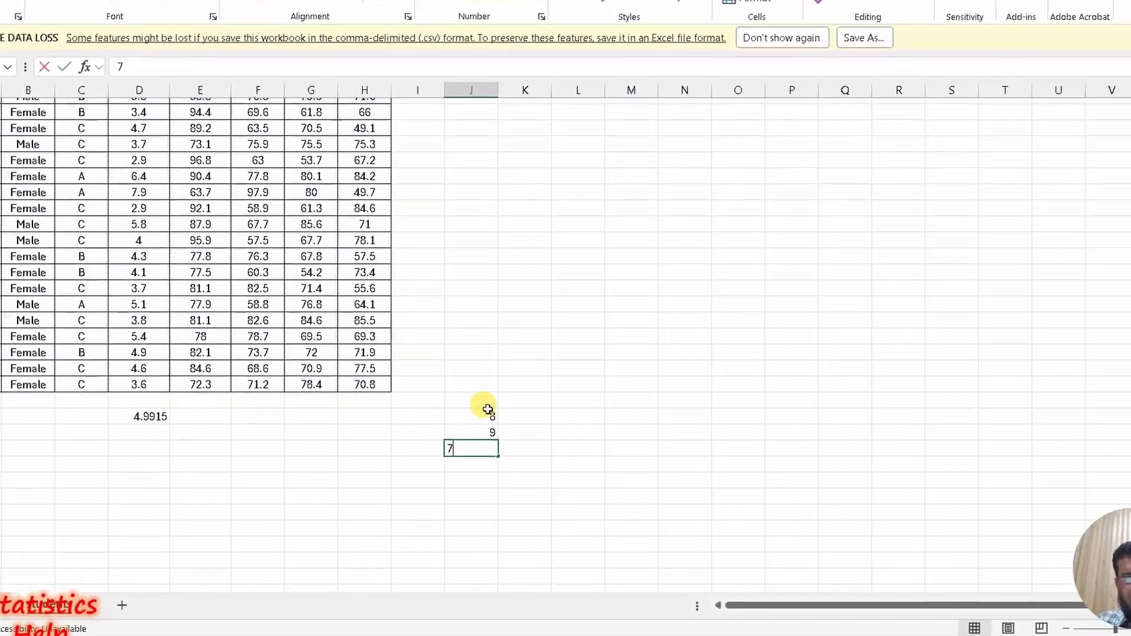
key("Return")
type("6")
key("Return")
type("2")
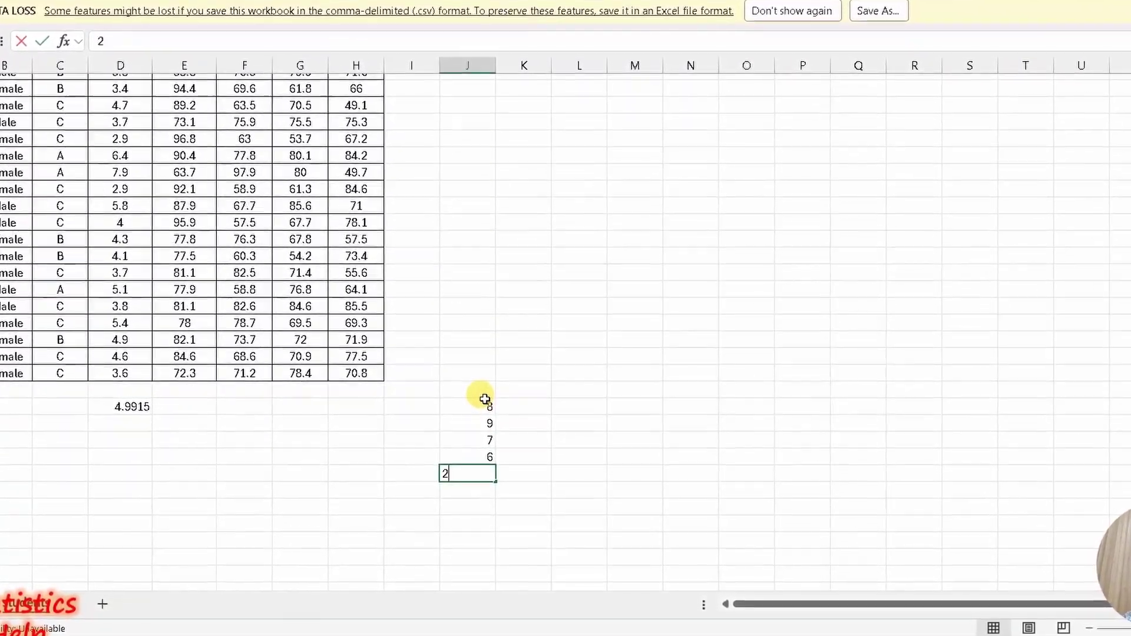
key("Return")
type("9")
key("Return")
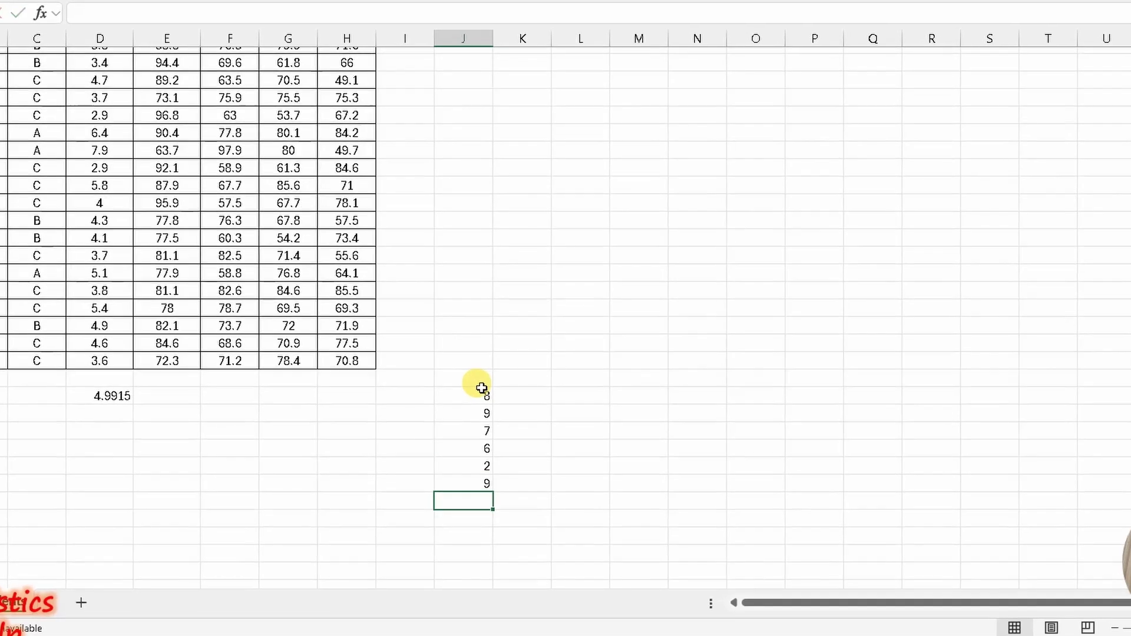
Calculate the mean of the sample values J203:J208 in cell J209 with the AVERAGE function
type("=aver")
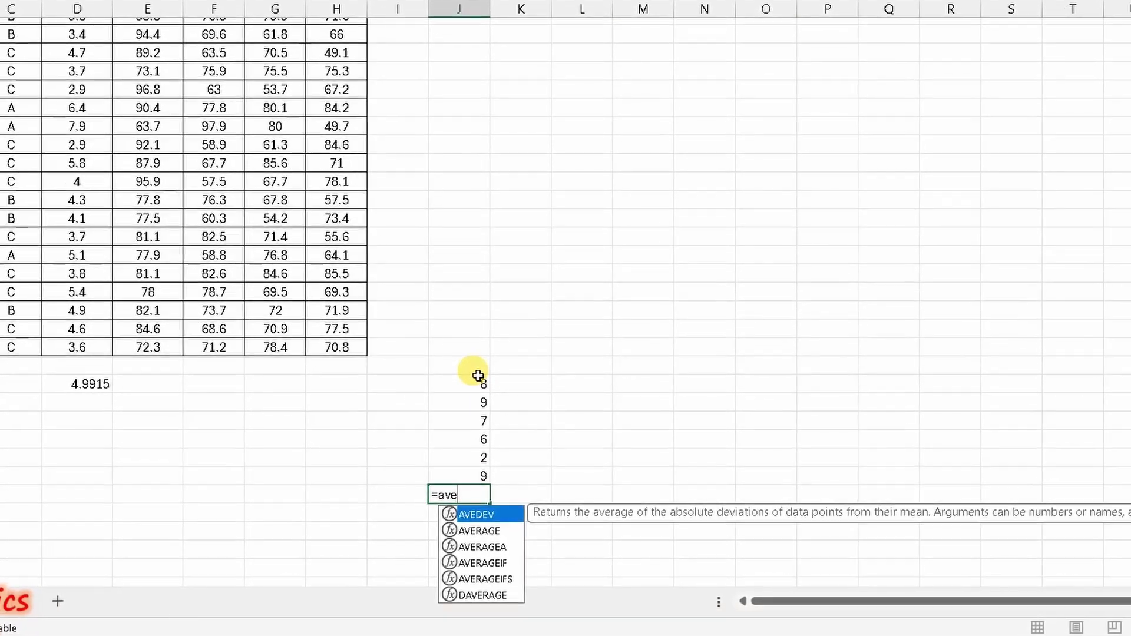
type("age(")
key("Up")
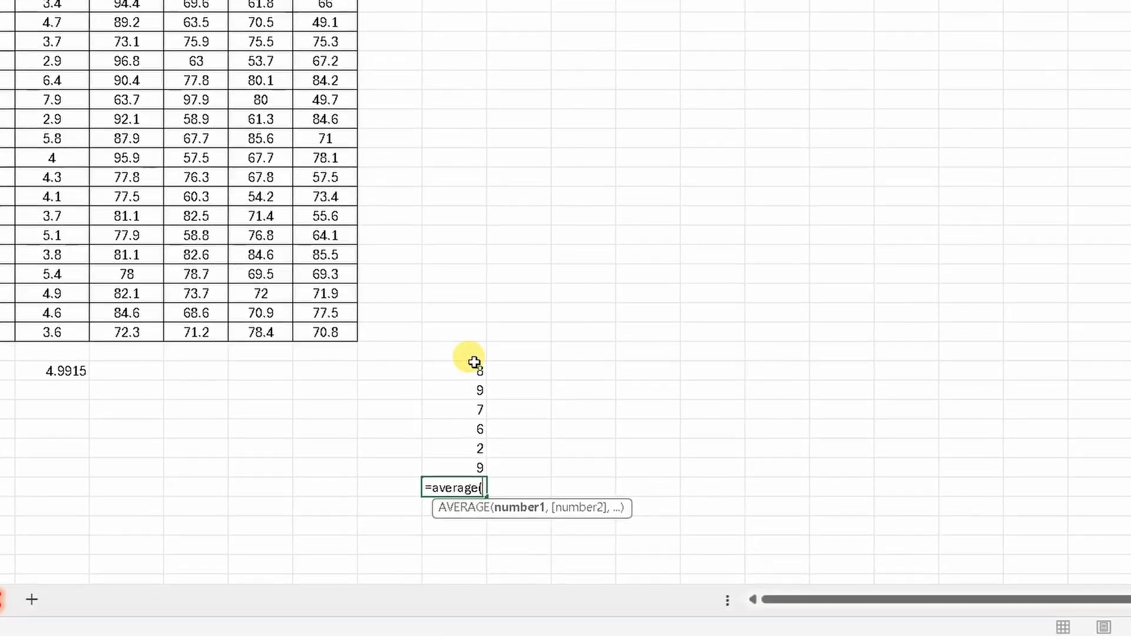
key("shift+Up")
key("shift+Up")
key("shift+Up")
key("shift+Up")
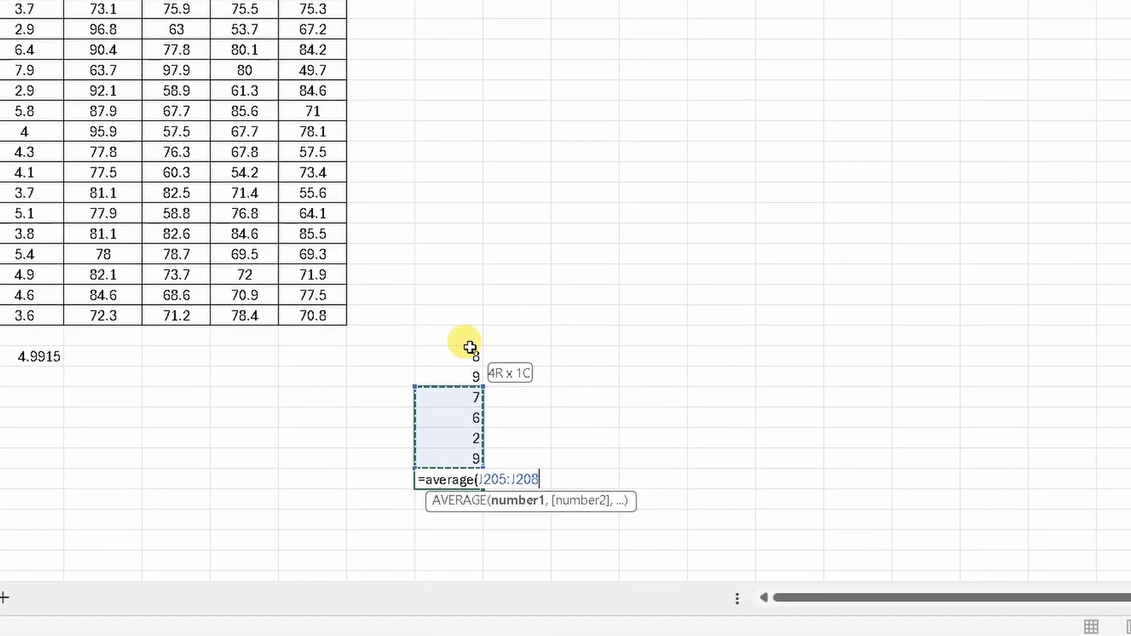
key("shift+Up")
key("Return")
Change the first sample value in J203 to 80 to test how an extreme value affects the average
key("Up")
key("Up")
key("Up")
key("Up")
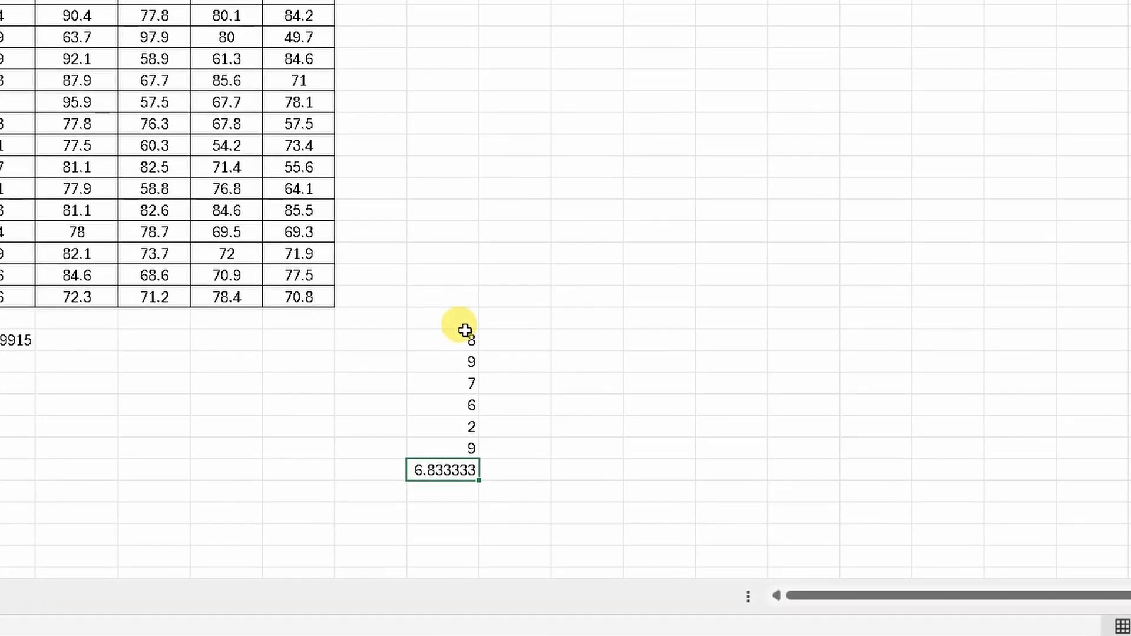
double_click(464, 327)
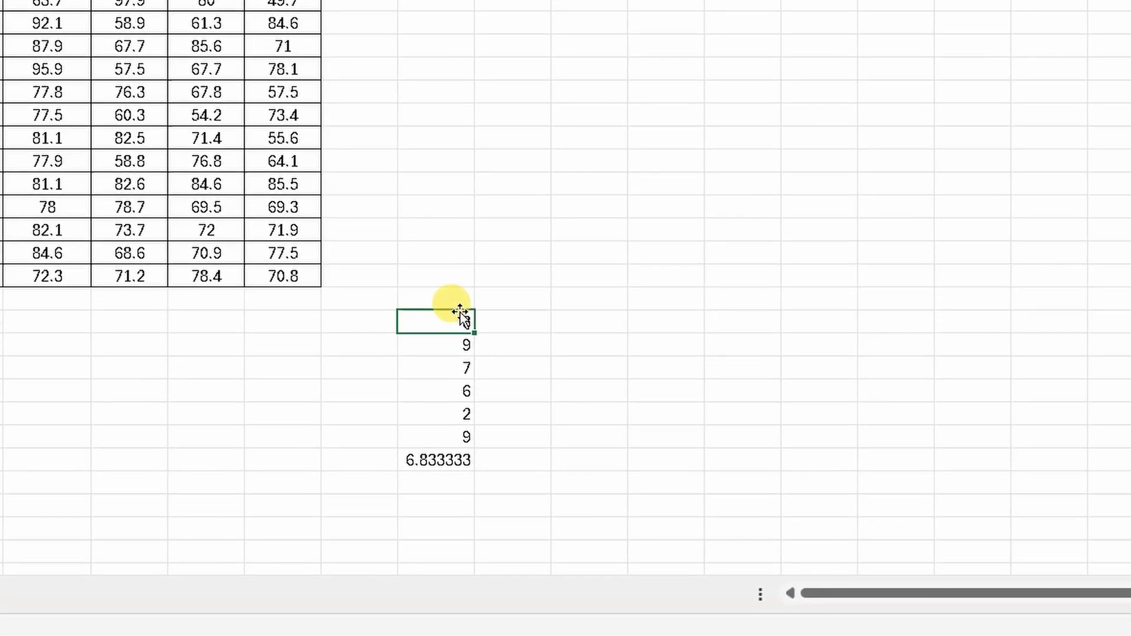
type("0")
key("Return")
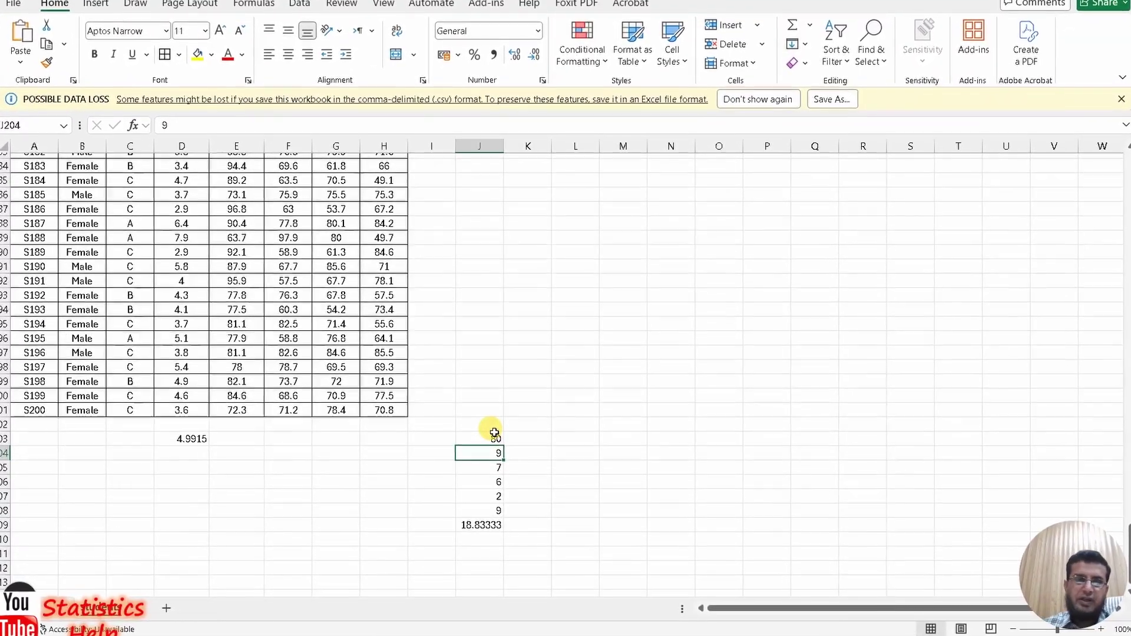
Calculate the average of J204:J208 in cell L208, leaving out the extreme first value
left_click_drag(487, 450, 489, 513)
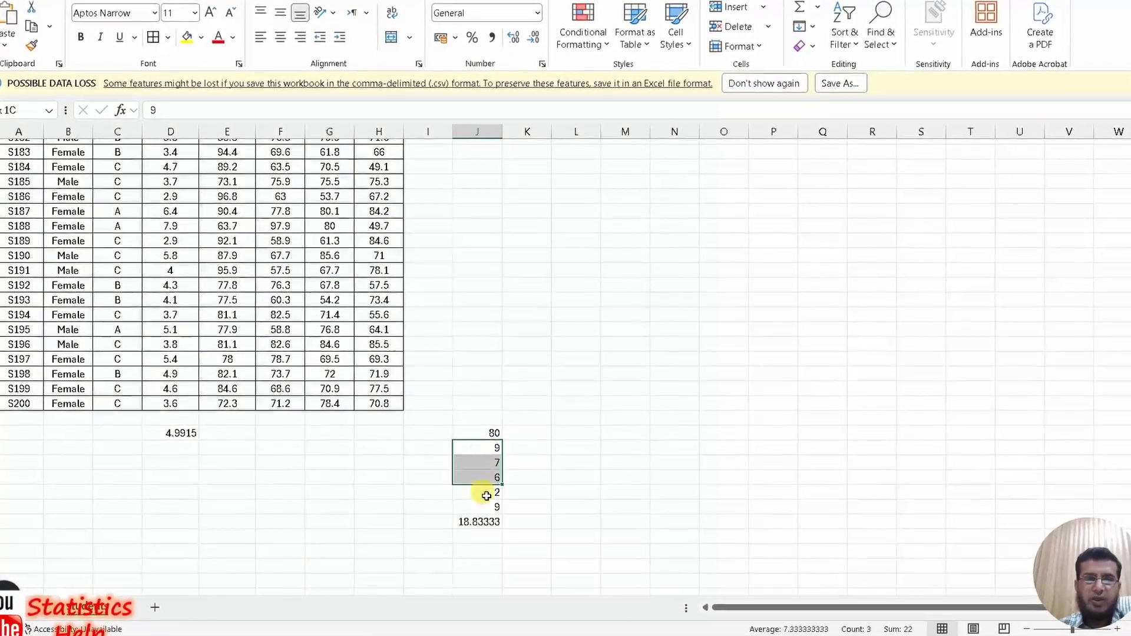
left_click(585, 508)
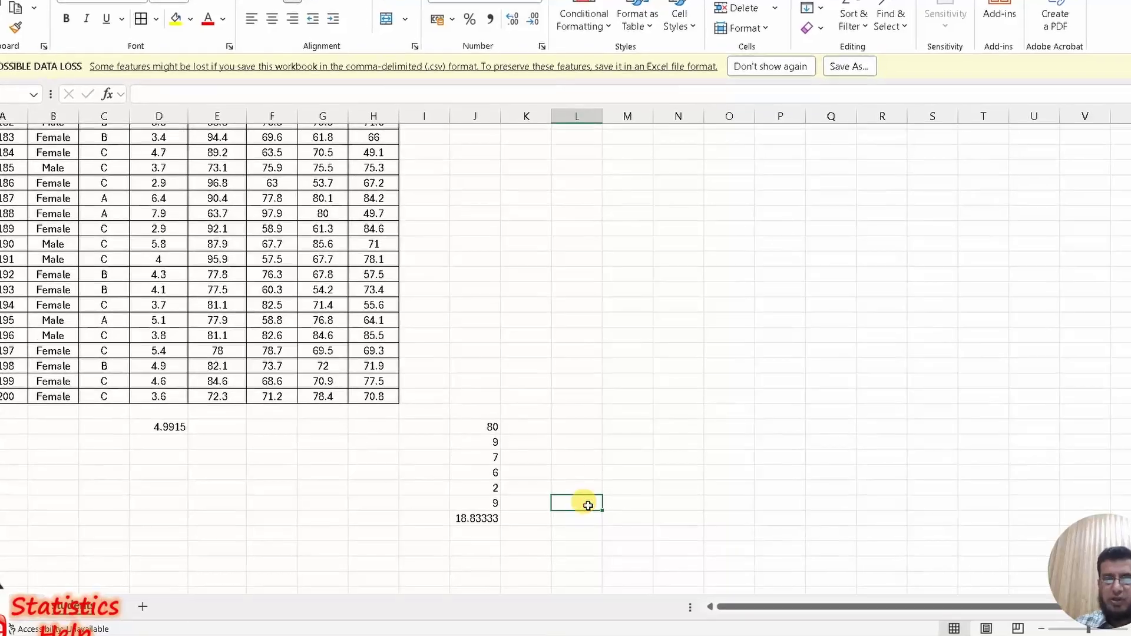
type("=average(")
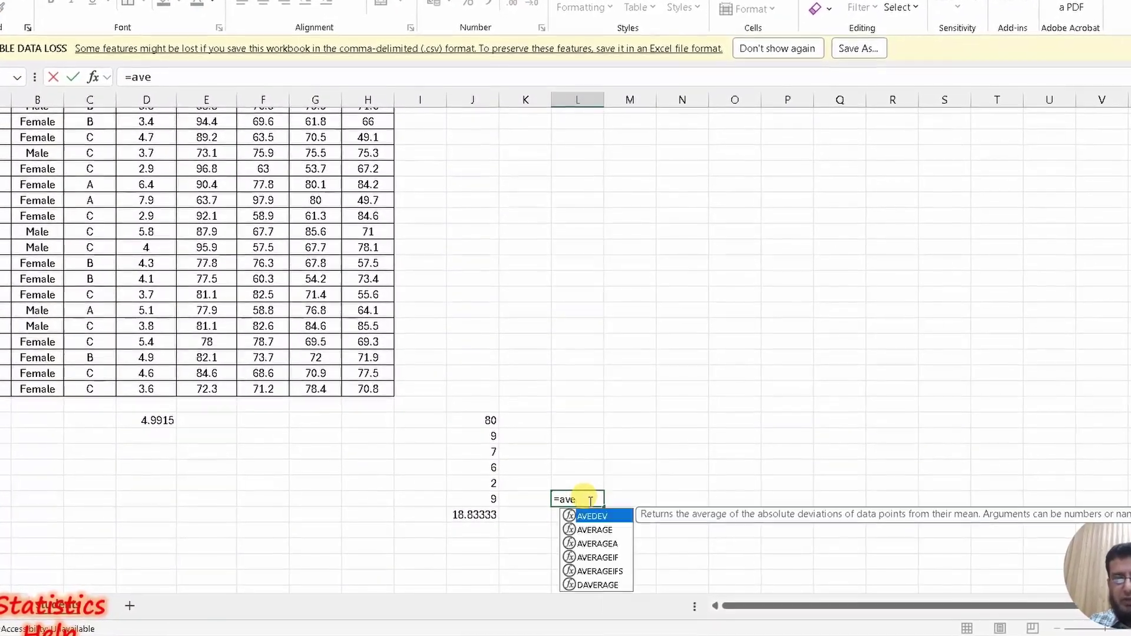
key("Left")
key("shift+Up")
key("shift+Up")
key("shift+Up")
key("shift+Up")
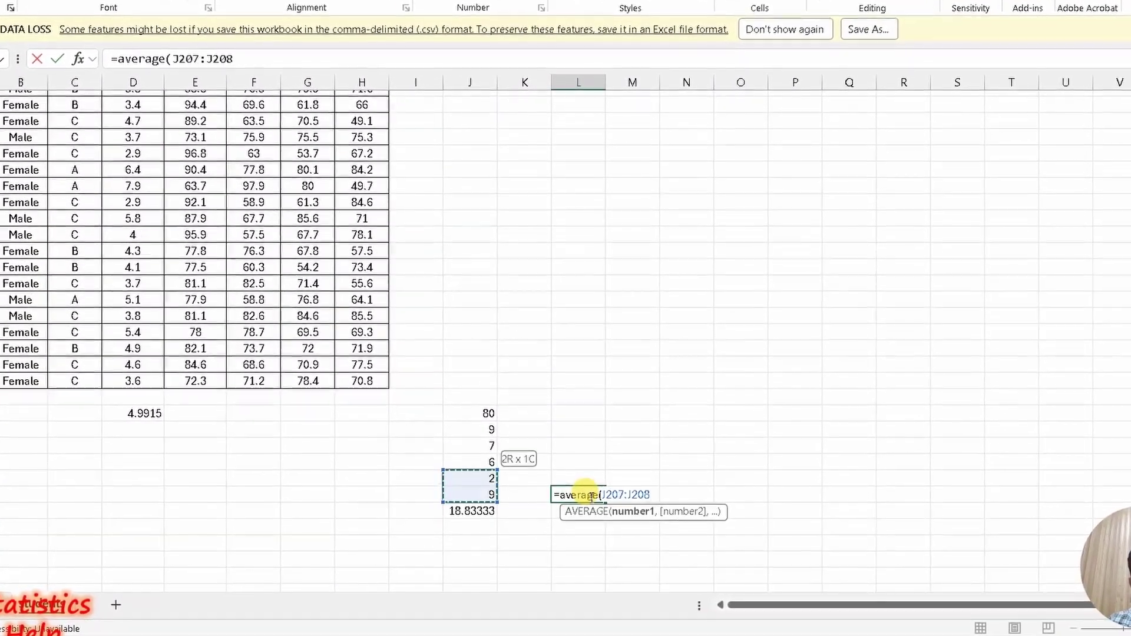
key("Return")
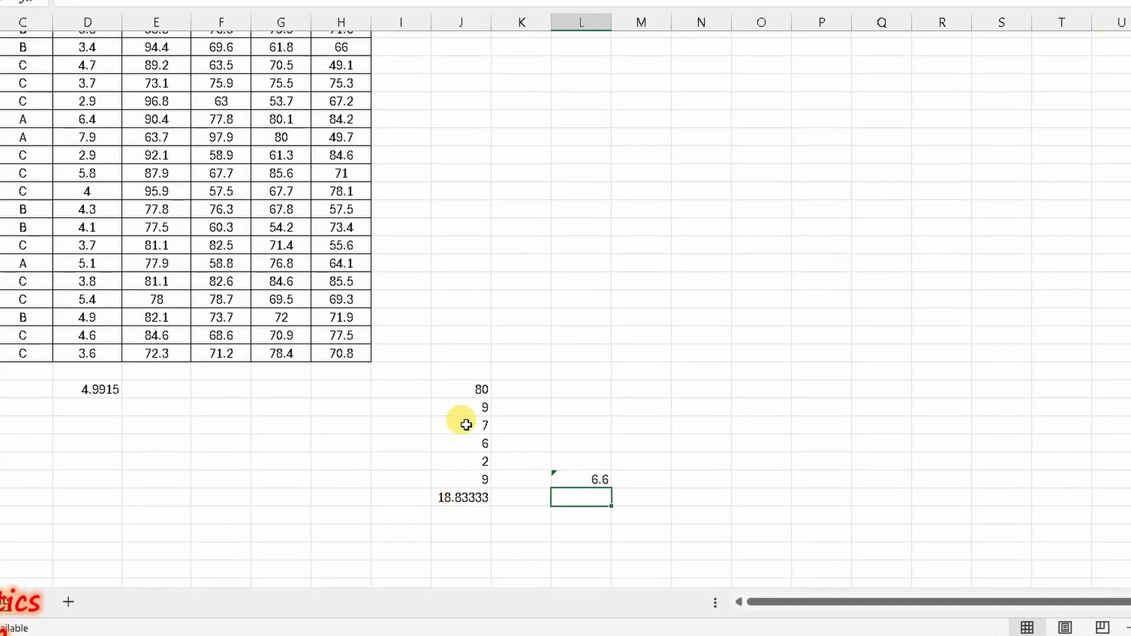
Switch to the Word lesson notes and point out "outliers" and "sensitive" in the line about the mean
left_click(473, 392)
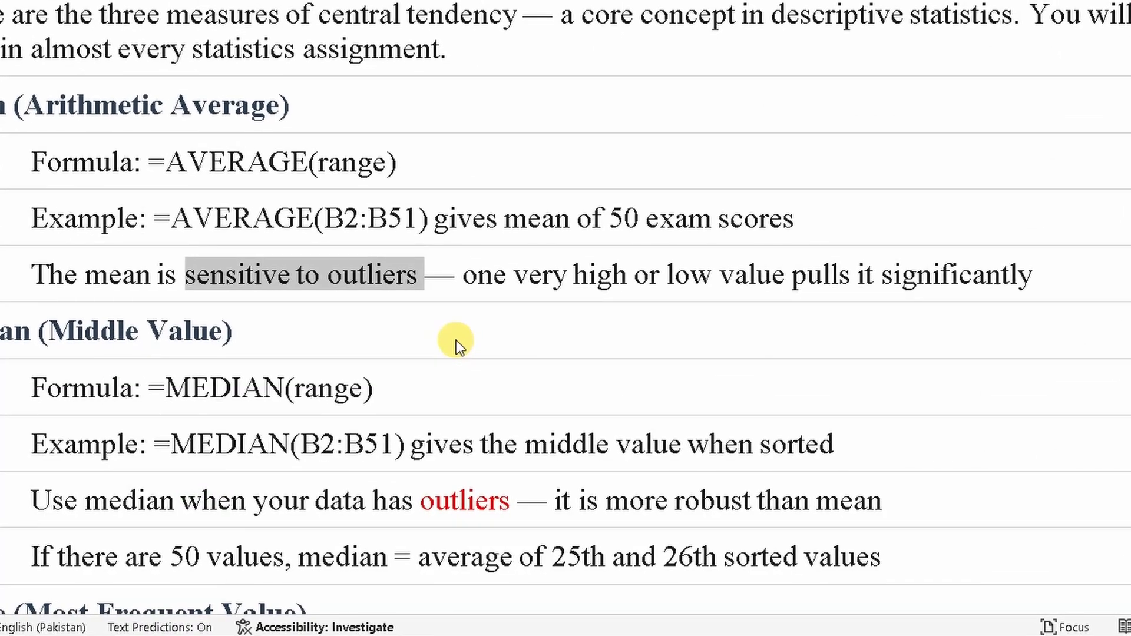
left_click(360, 274)
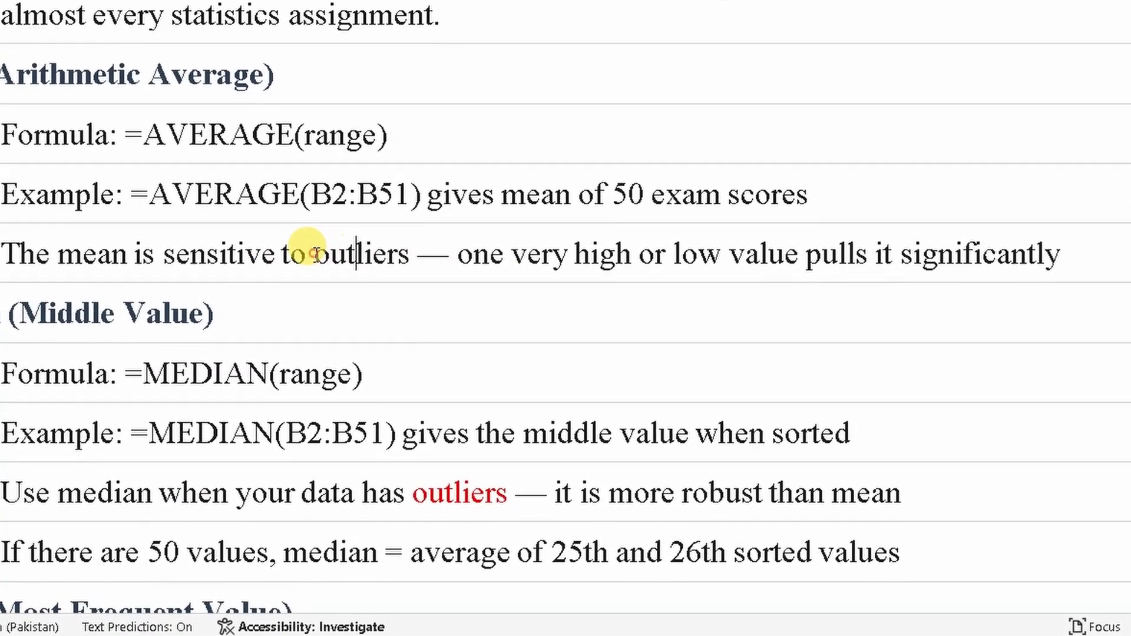
left_click_drag(317, 258, 410, 258)
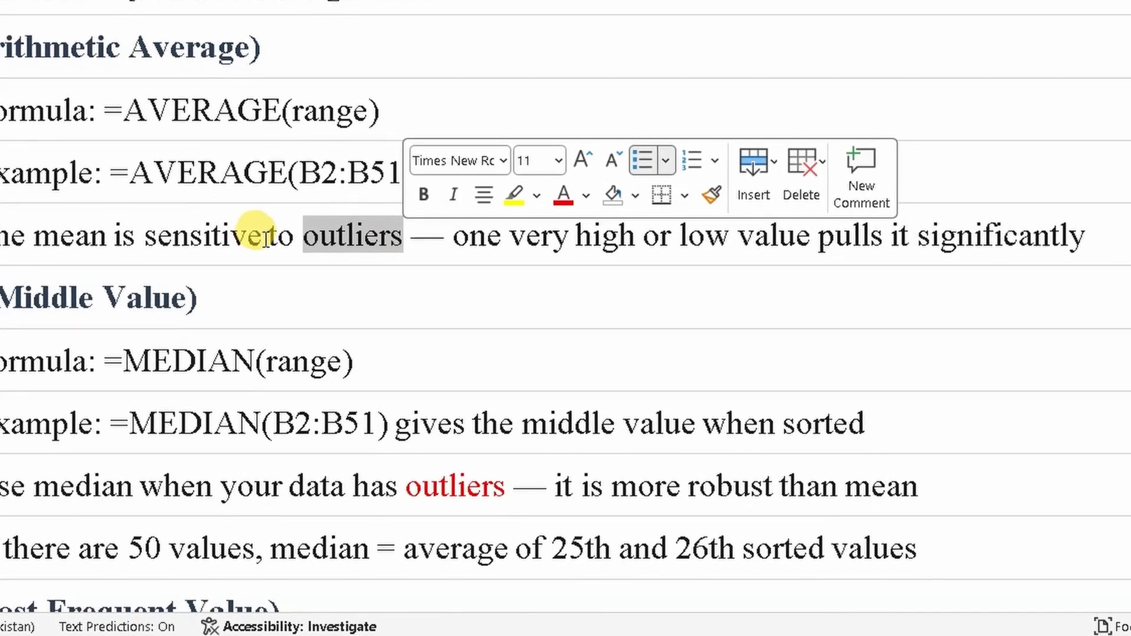
left_click_drag(257, 233, 195, 234)
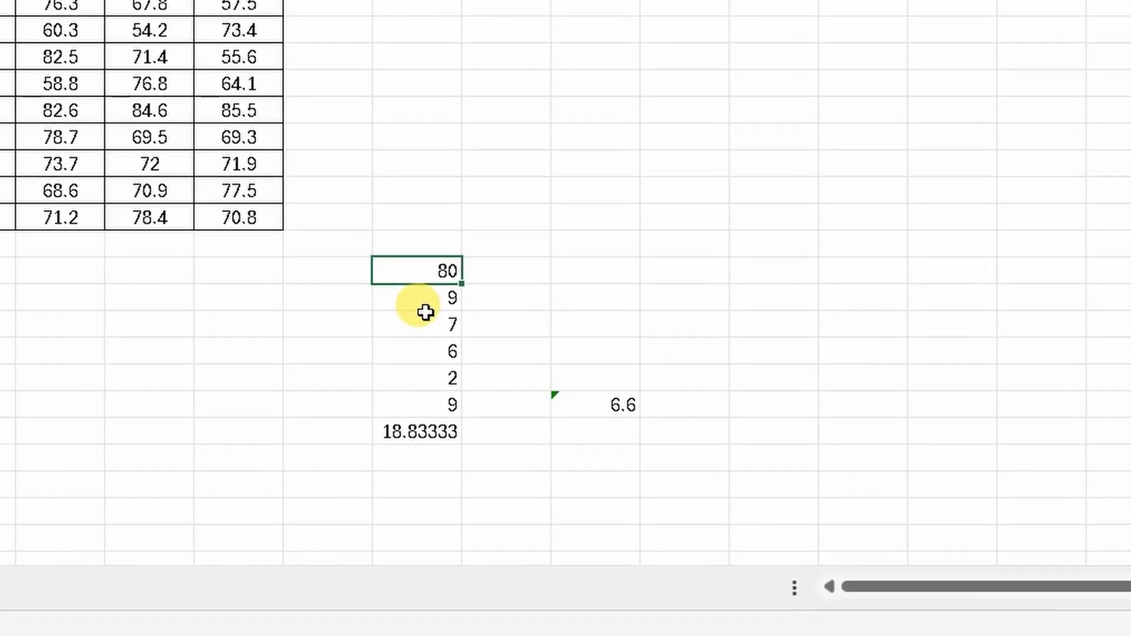
Back in the Excel sheet, change the sample value in J203 to .0008 to test a very low outlier
type(".0008")
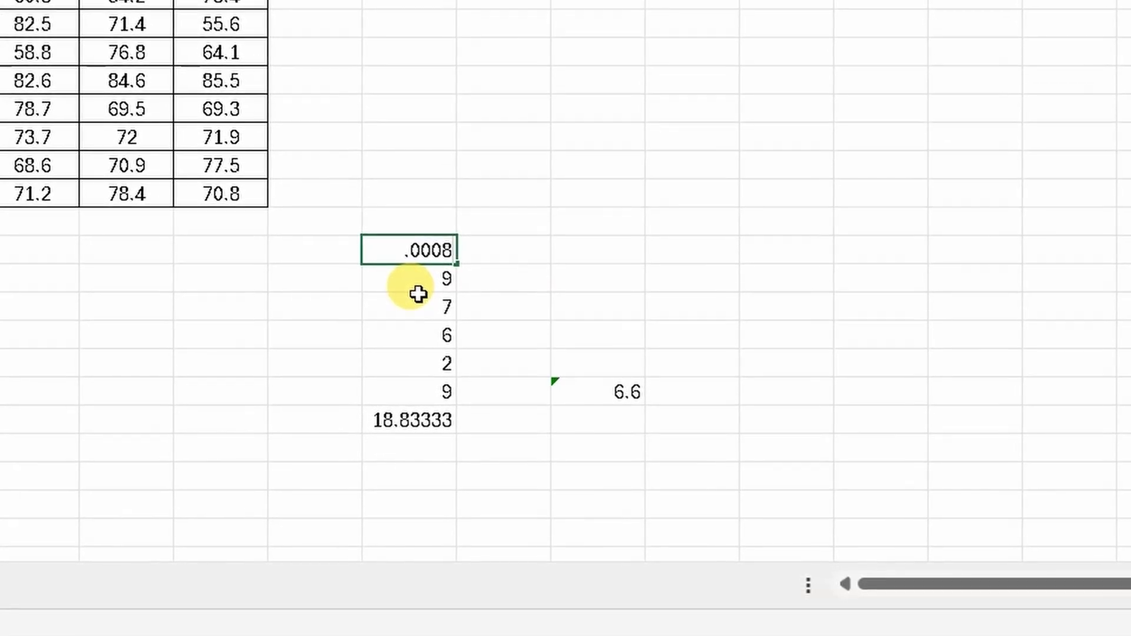
key("Return")
key("Down")
key("Down")
key("Down")
key("Down")
key("Down")
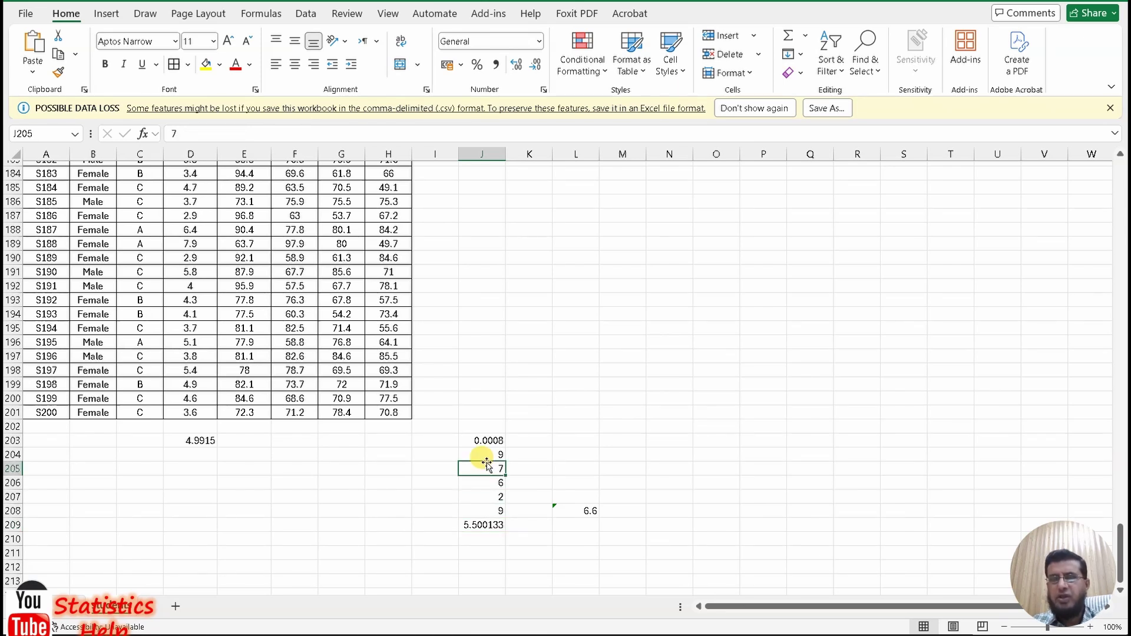
Switch to the Word lesson notes and review the Median section, highlighting "sorted" and "middle" in the example line
key("alt+Tab")
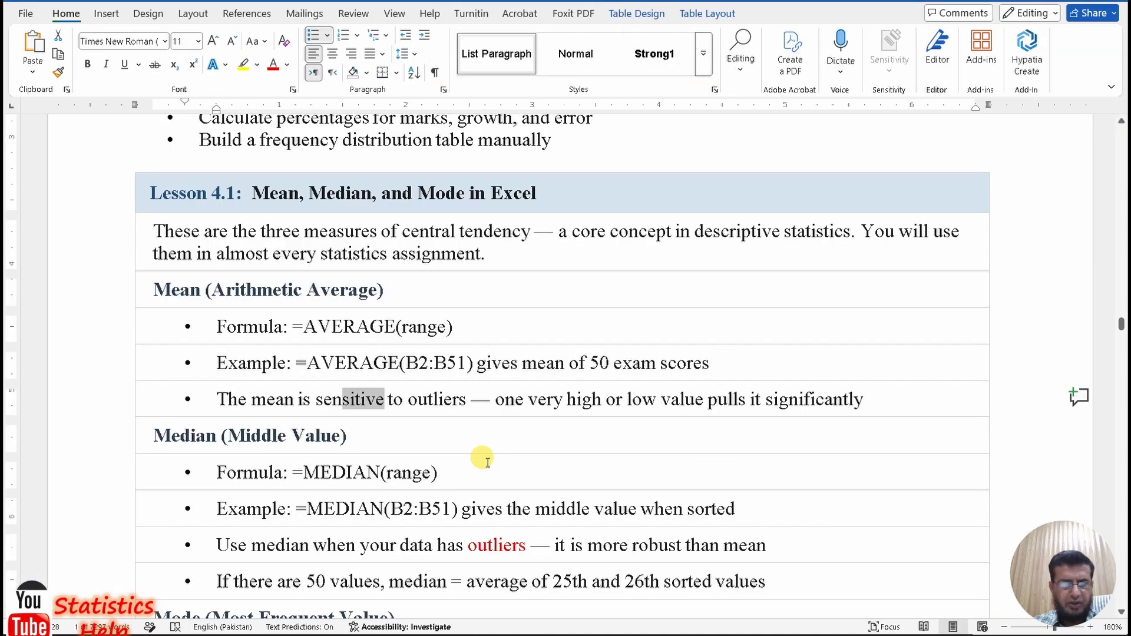
scroll(487, 462, "down", 5)
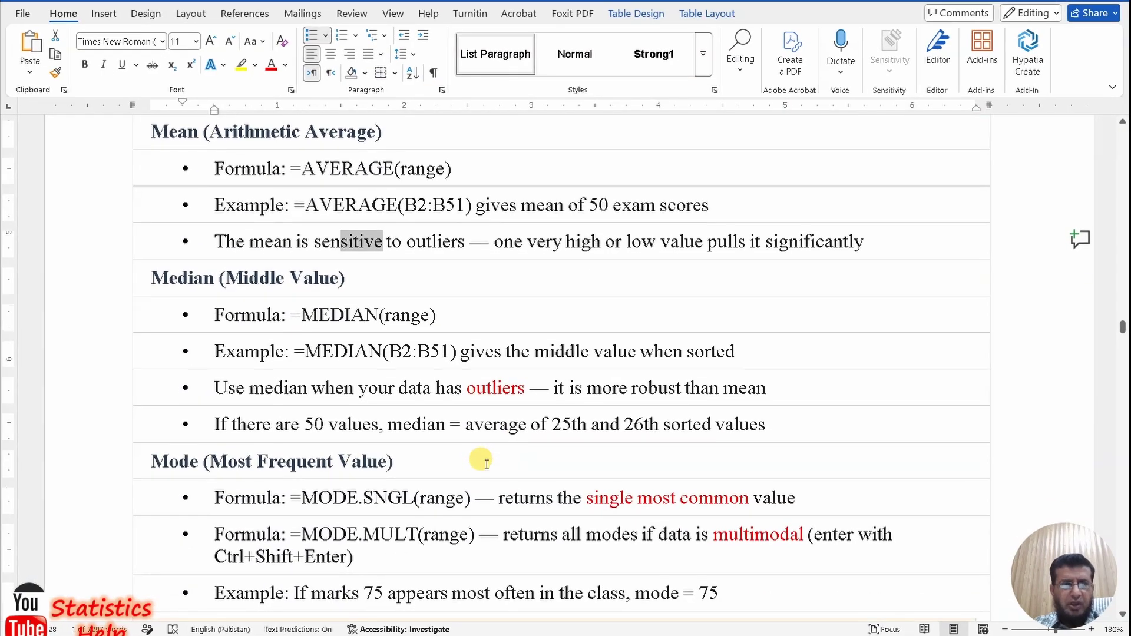
left_click(147, 275)
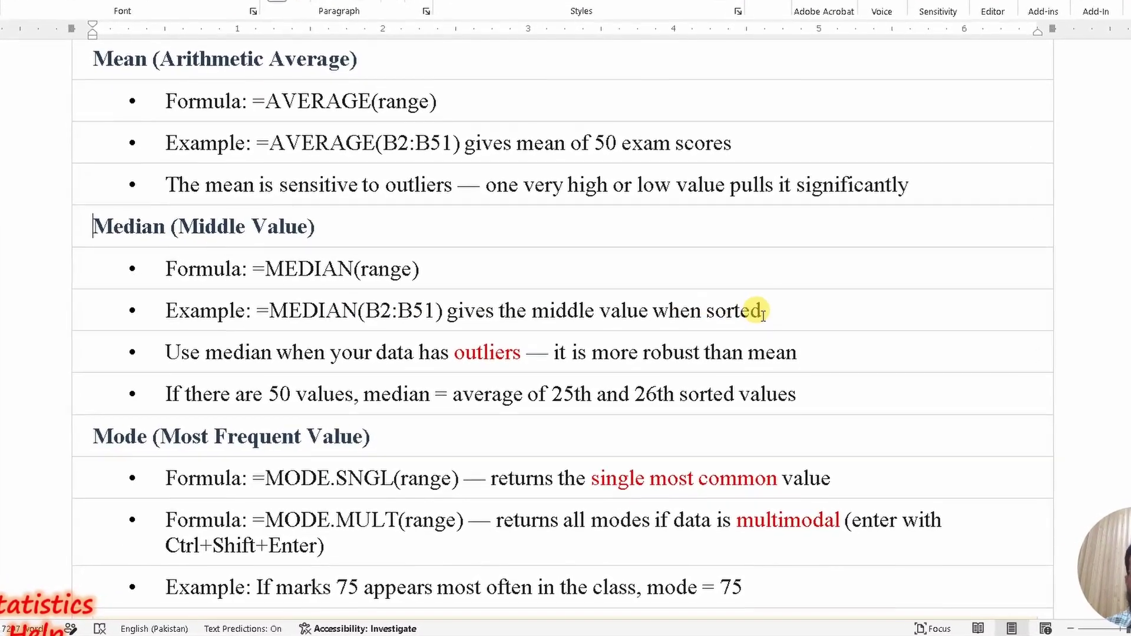
left_click_drag(758, 313, 705, 313)
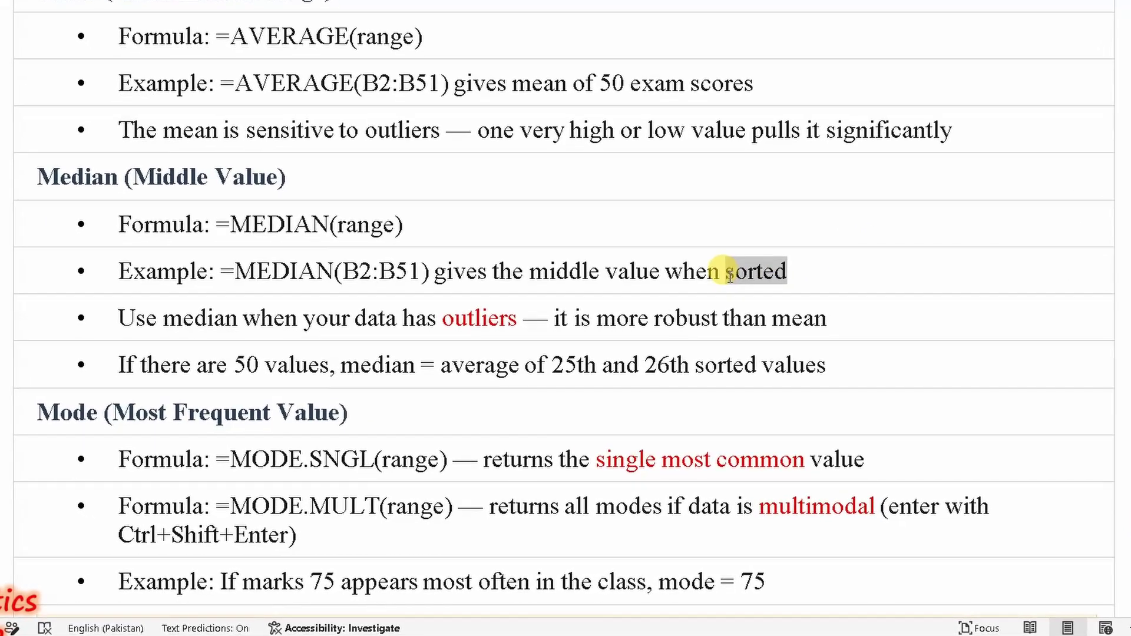
mouse_move(734, 278)
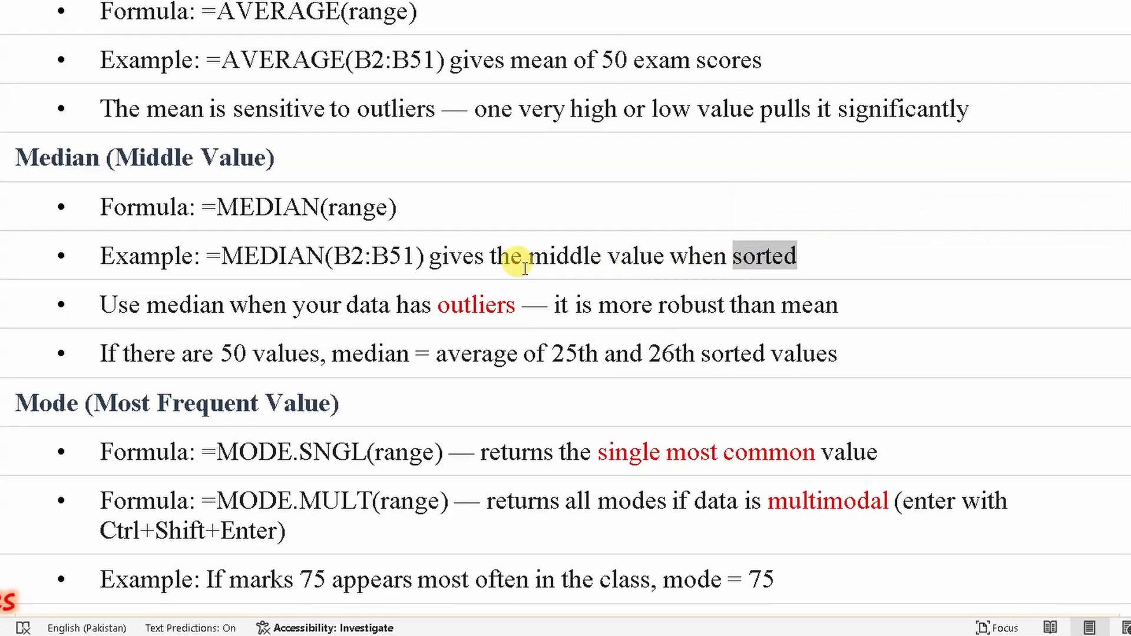
left_click_drag(529, 259, 604, 244)
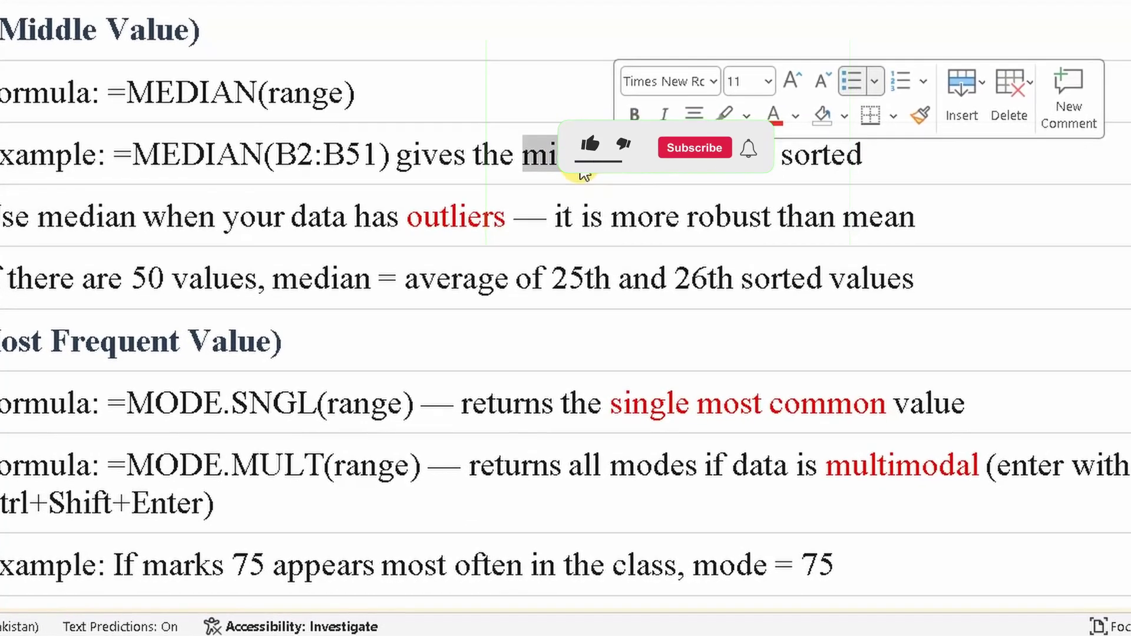
left_click(580, 171)
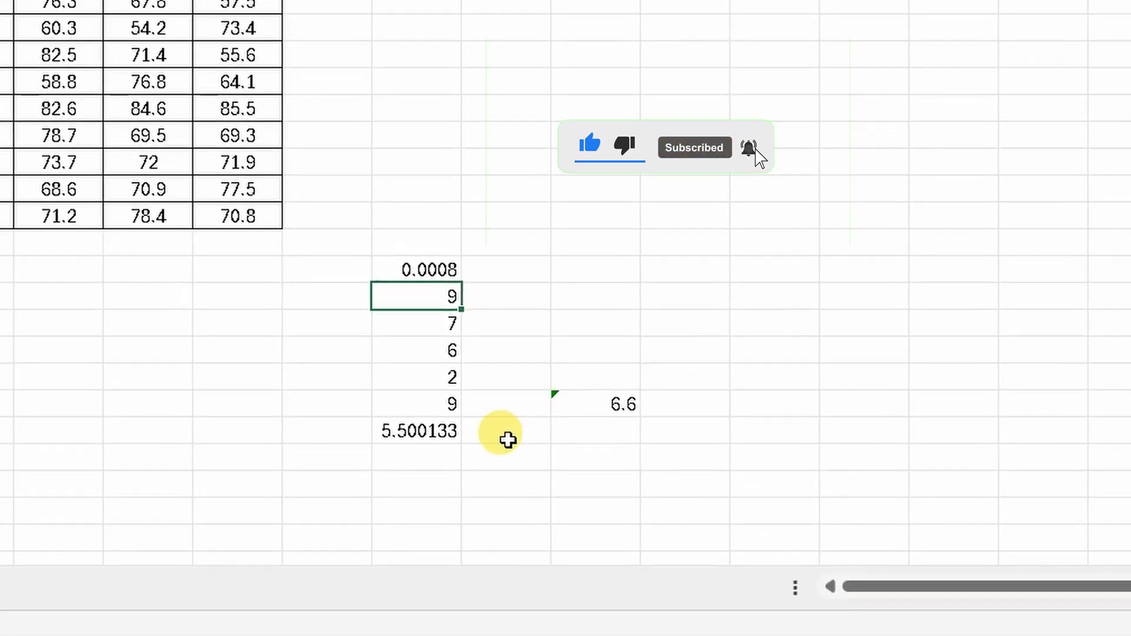
Back in the Excel sheet, begin a MEDIAN formula in cell H209, correcting the misspelled function name
left_click(419, 274)
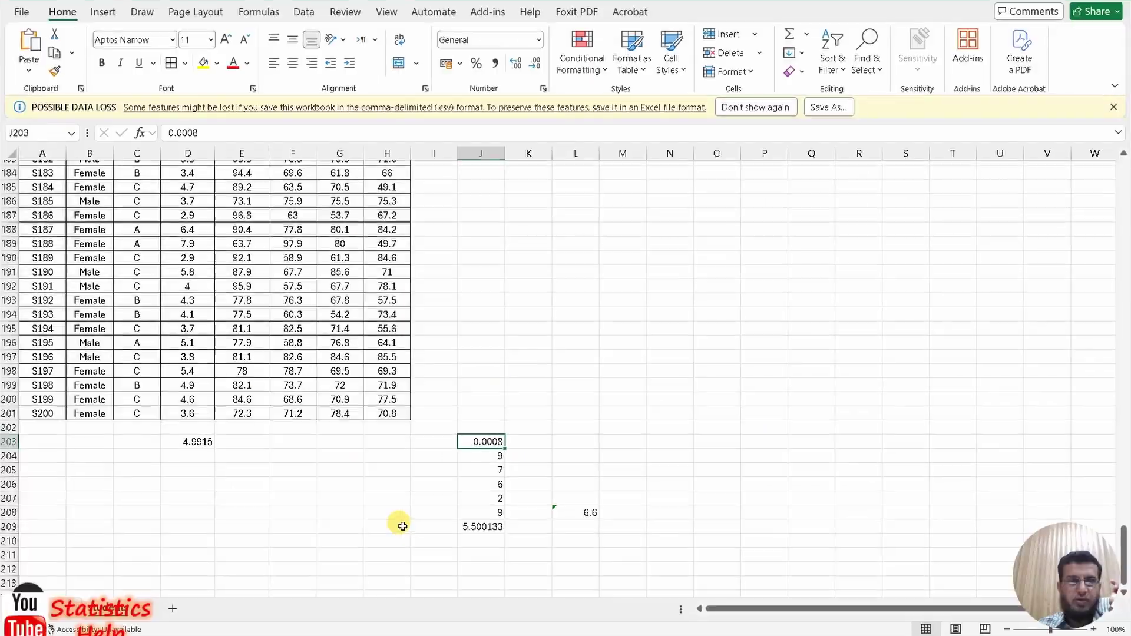
left_click(200, 405)
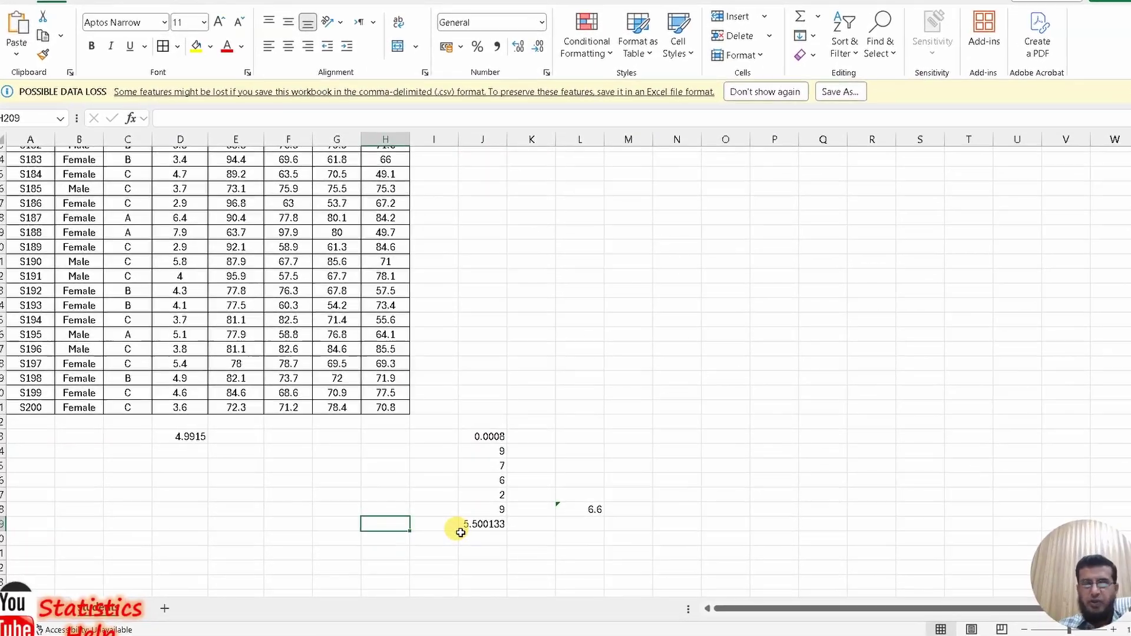
type("=medain(")
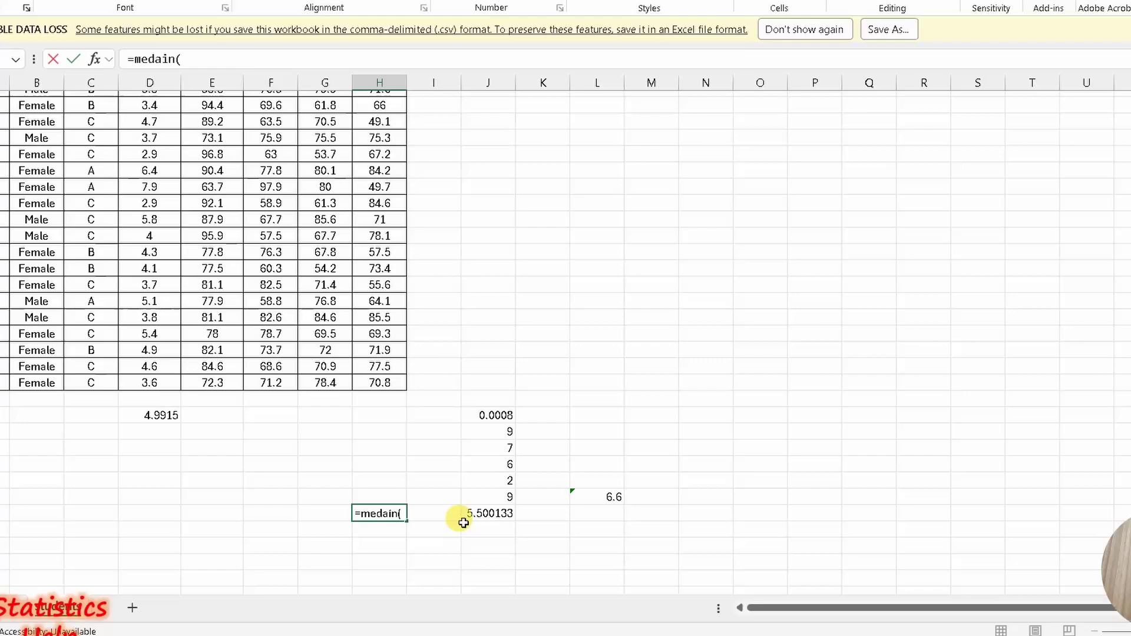
key("Left")
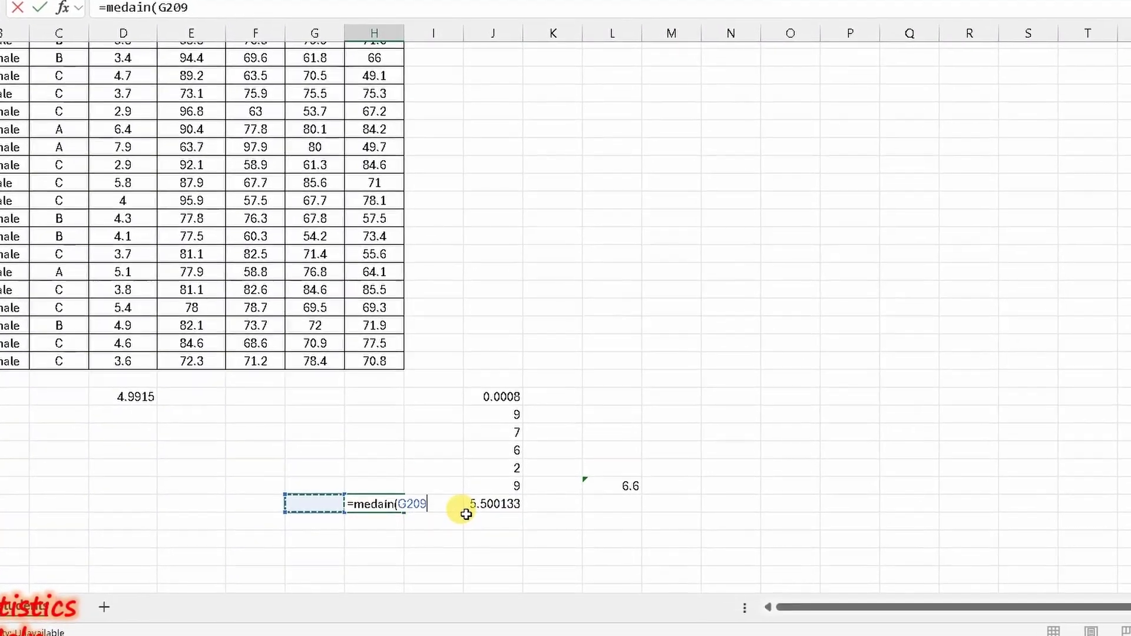
key("BackSpace")
key("BackSpace")
key("BackSpace")
key("BackSpace")
key("BackSpace")
key("BackSpace")
key("BackSpace")
key("BackSpace")
key("BackSpace")
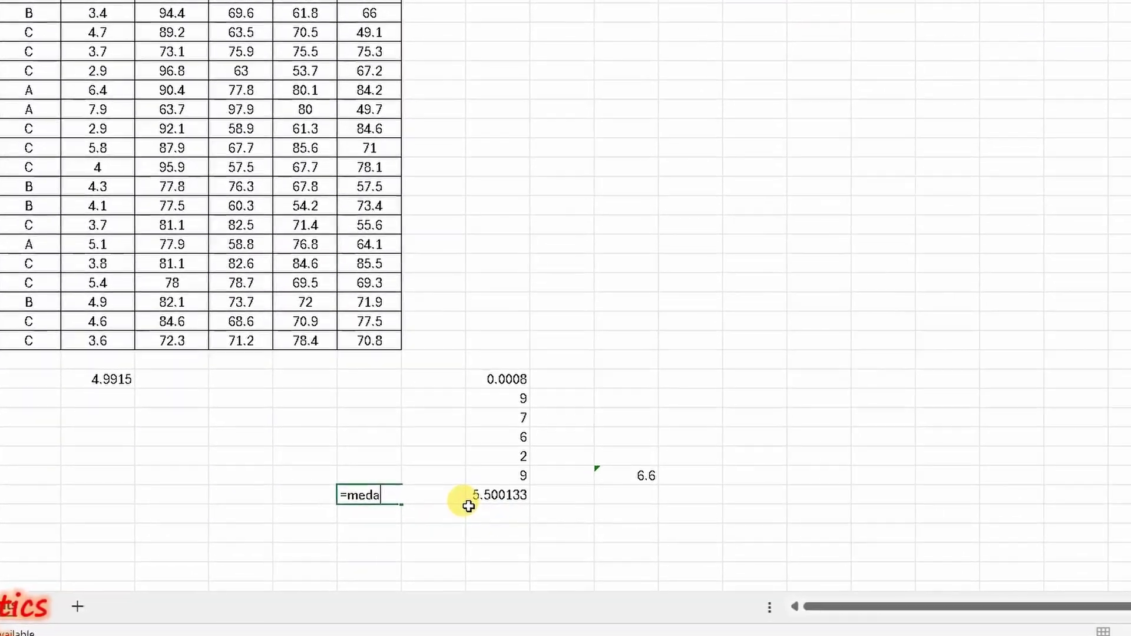
type("ian")
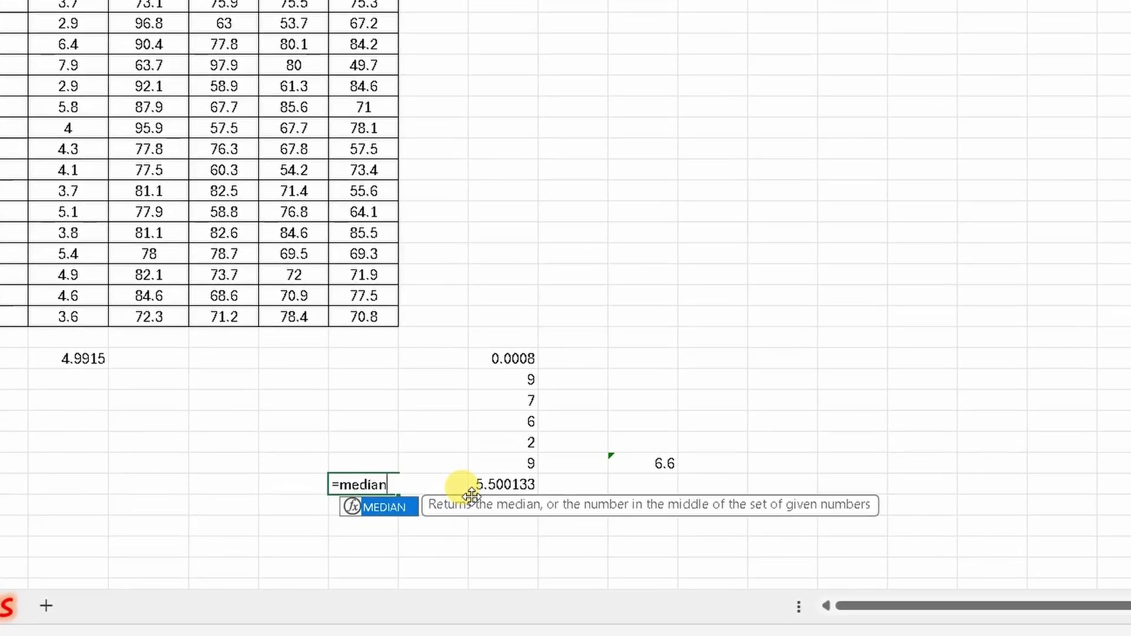
Complete the median formula in H209 with the sample values J203:J208 as its argument
type("(")
key("Up")
key("Right")
key("Right")
key("Right")
key("Left")
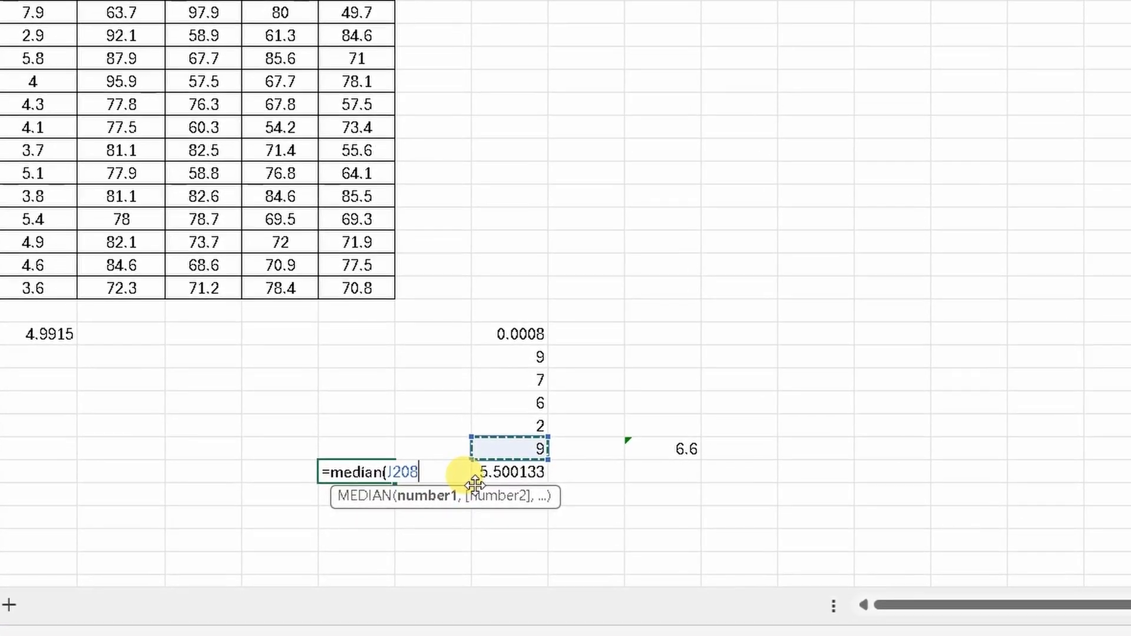
key("shift+Up")
key("shift+Up")
key("shift+Up")
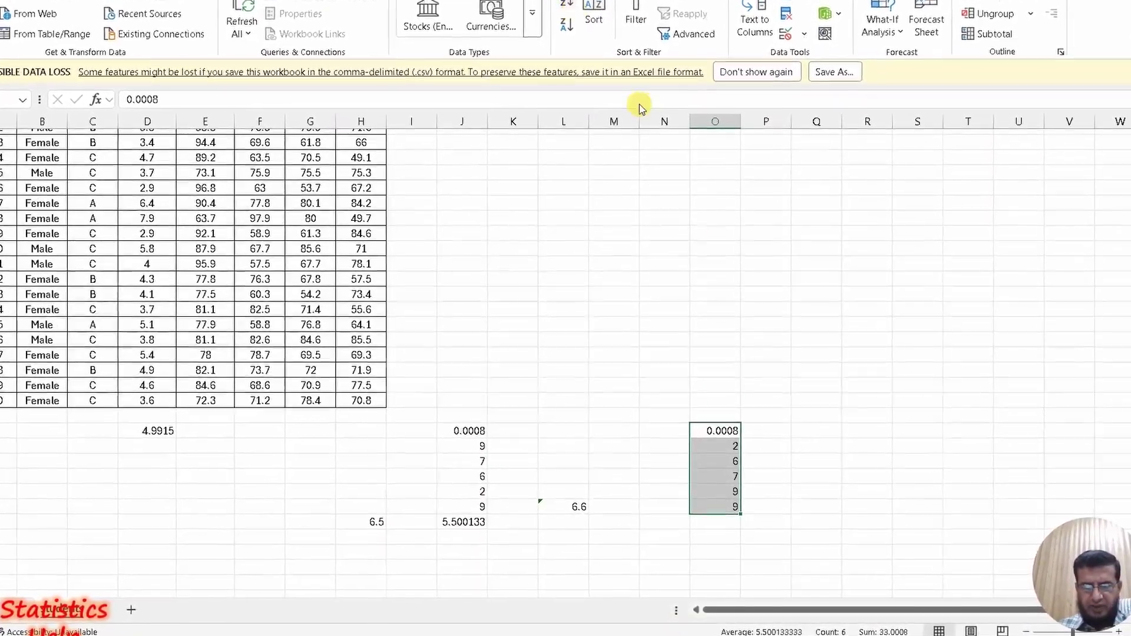
Select the sorted sample values in O203:O208 to examine which ones lie in the middle
left_click(768, 435)
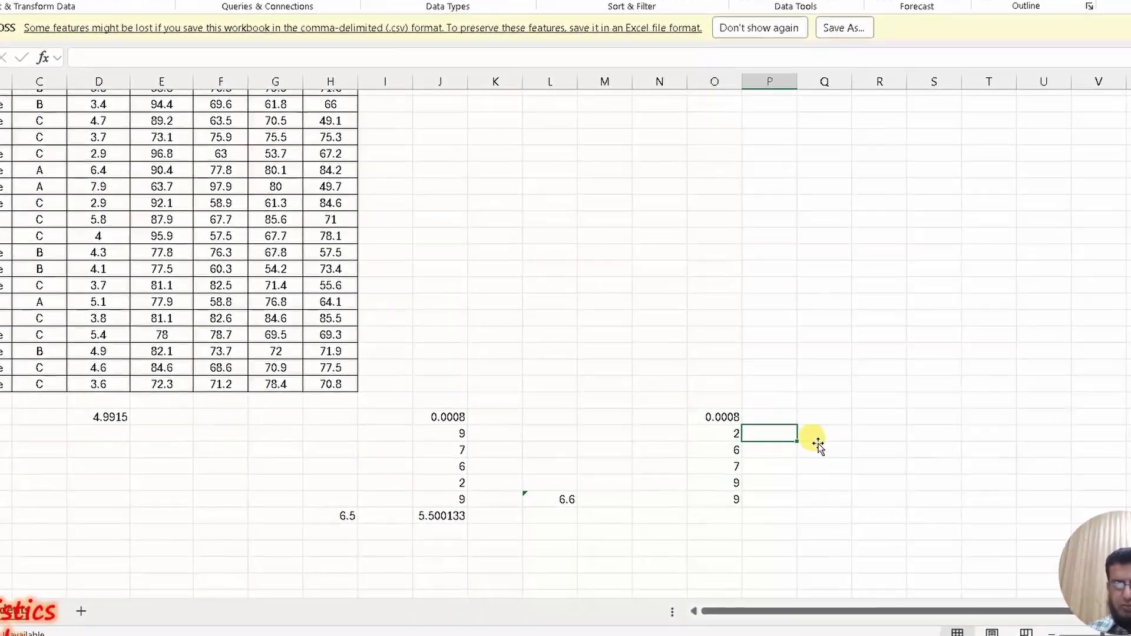
key("Left")
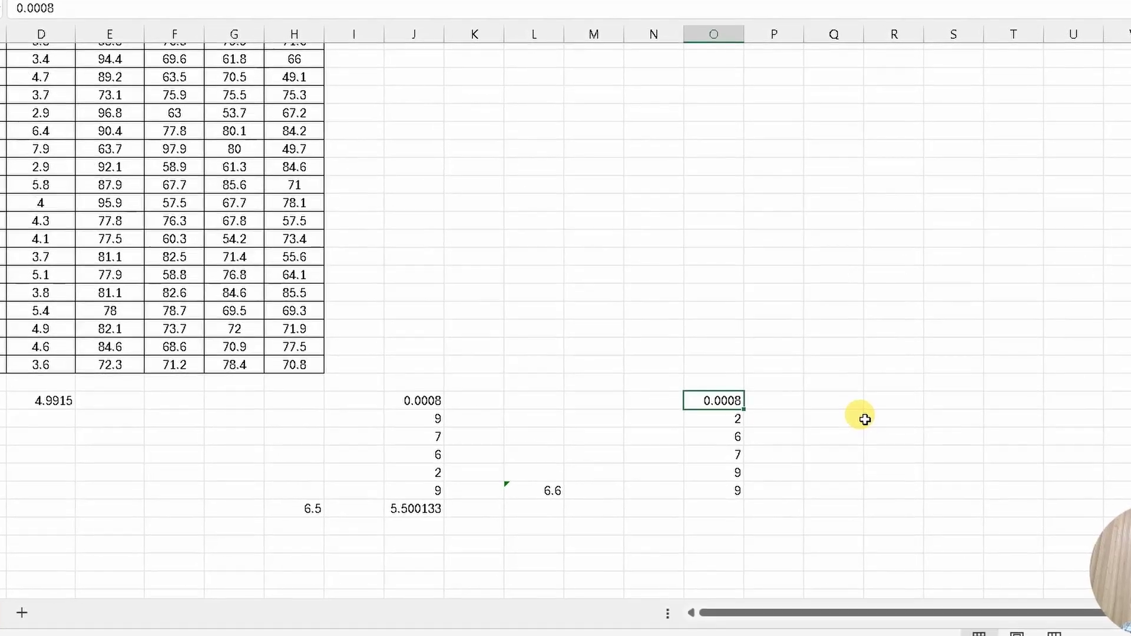
key("shift+Down")
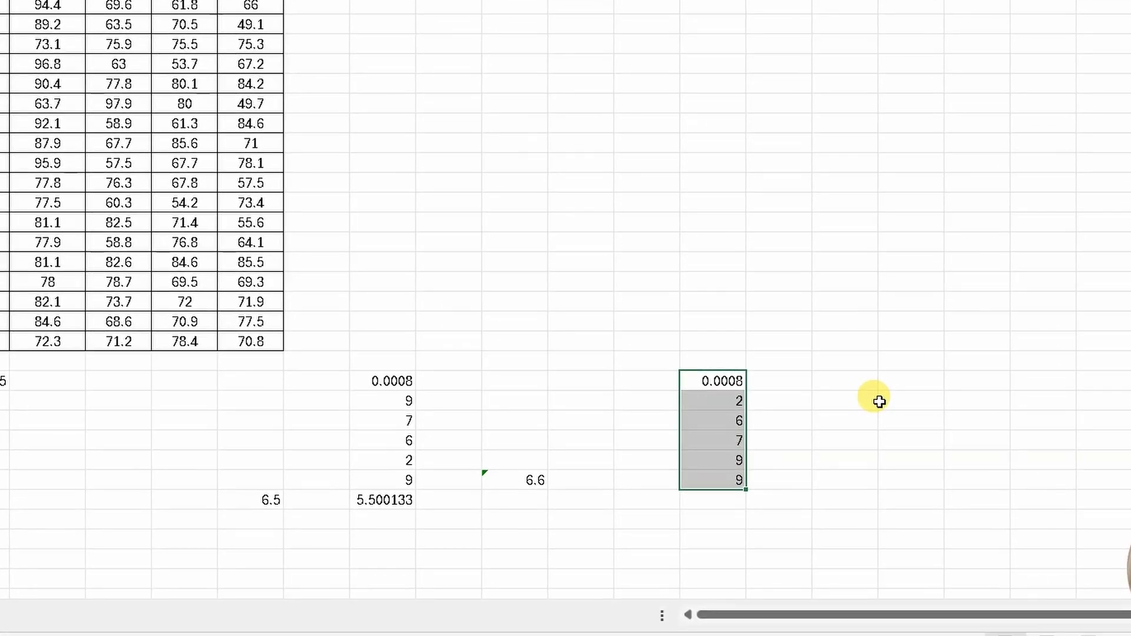
Examine the outlier in O203 and the two middle values of the sorted sample in O205:O206
key("Up")
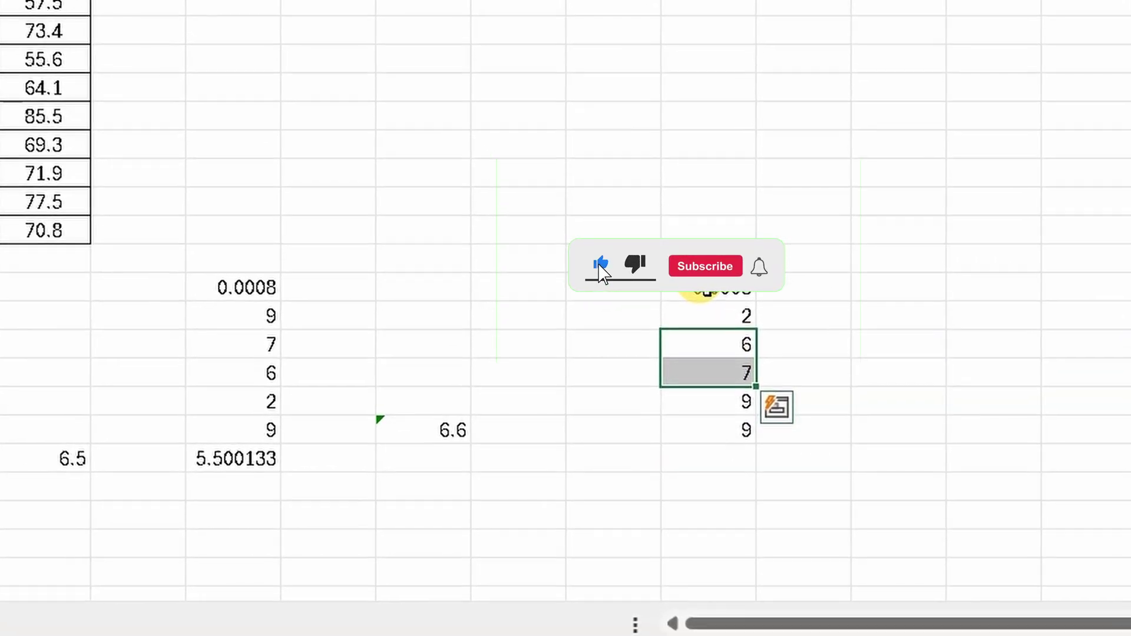
left_click(707, 289)
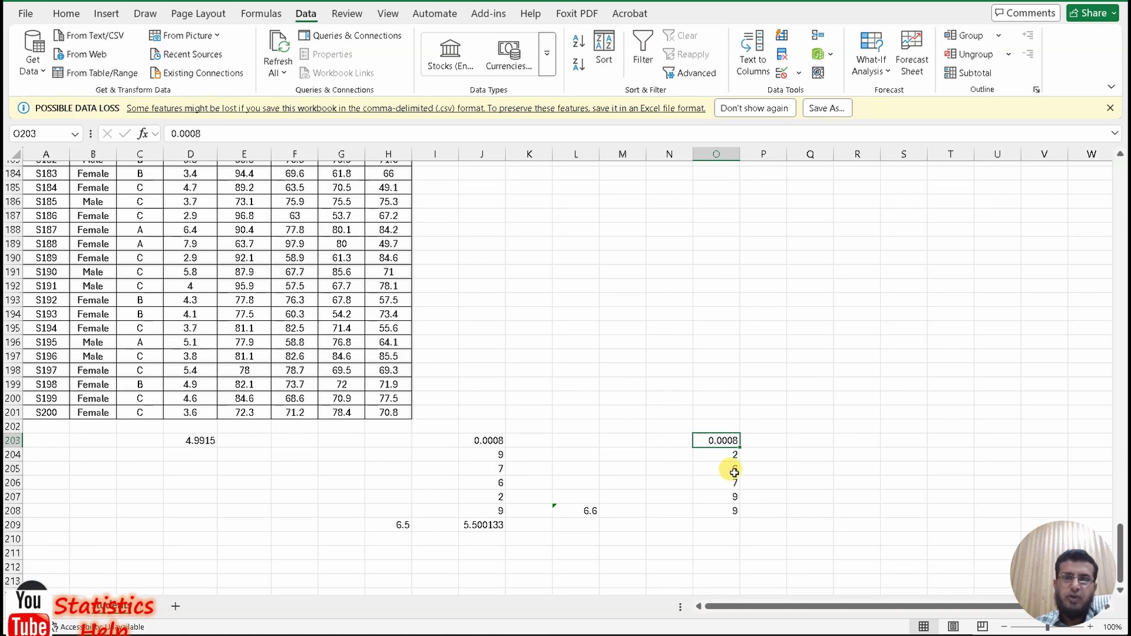
left_click_drag(722, 472, 720, 488)
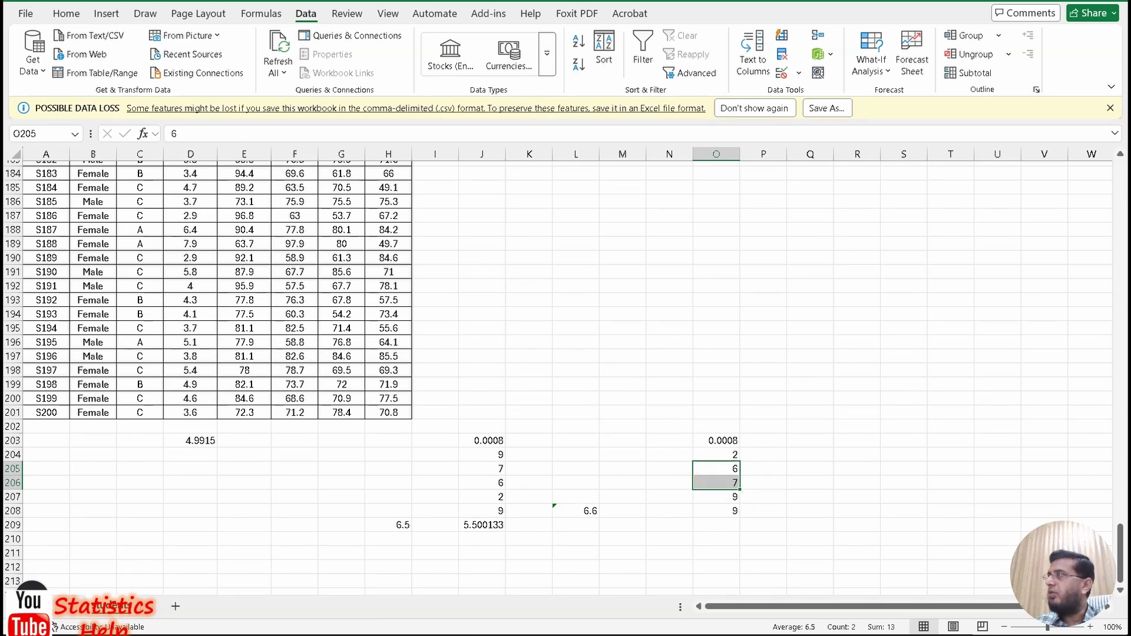
Handwrite "income" in red over the empty cells above the samples, underline and circle it, and clear the annotation
left_click_drag(568, 272, 584, 296)
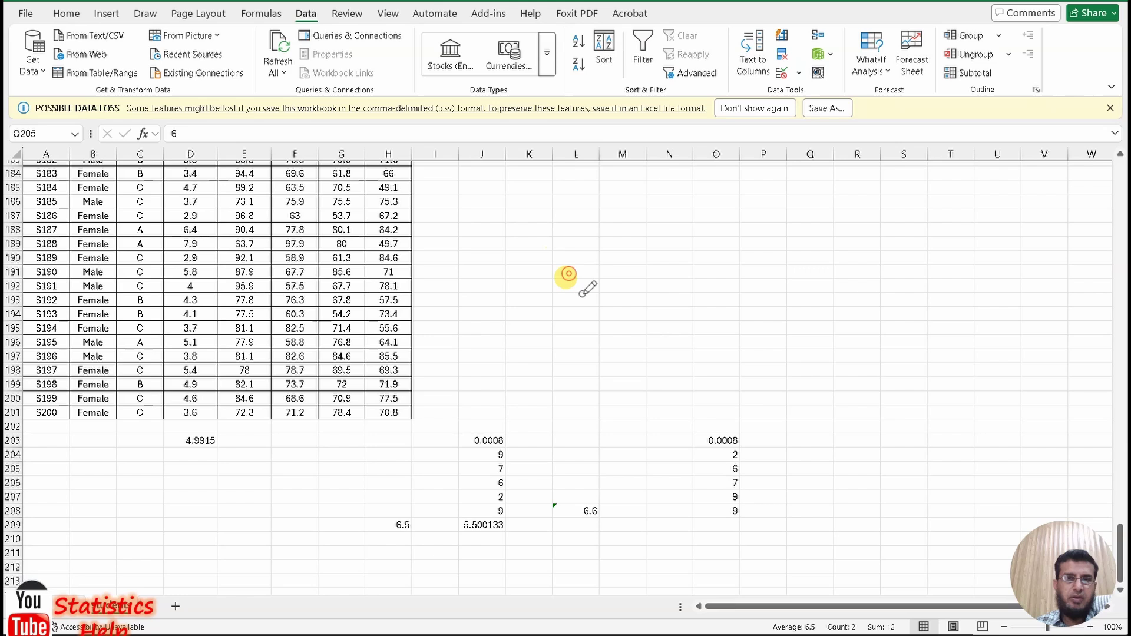
left_click(563, 262)
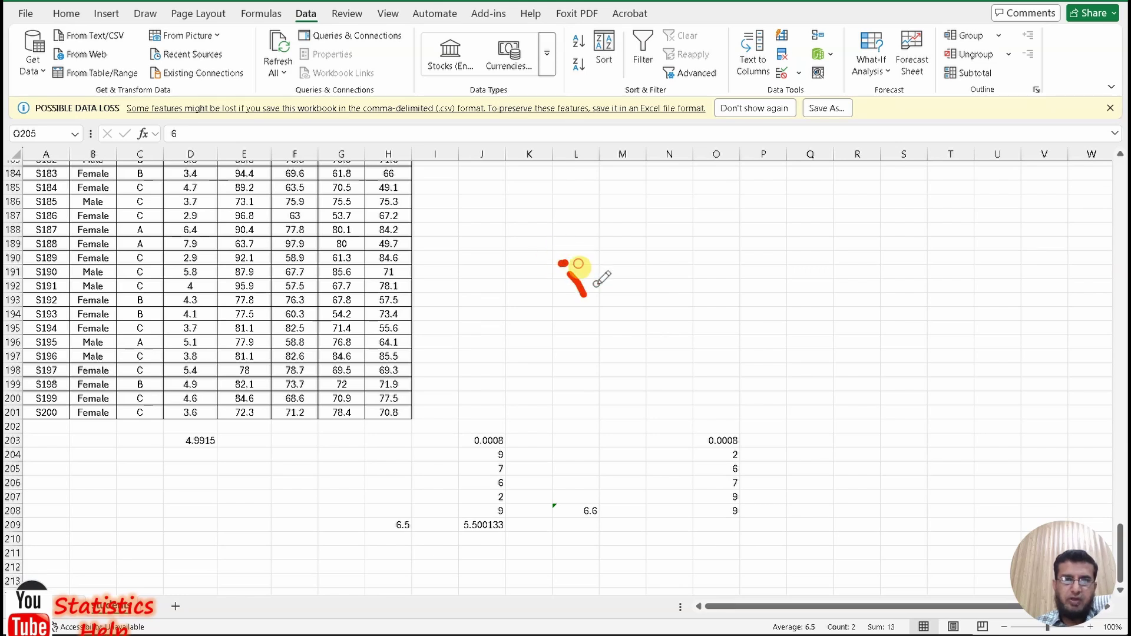
left_click_drag(589, 276, 640, 267)
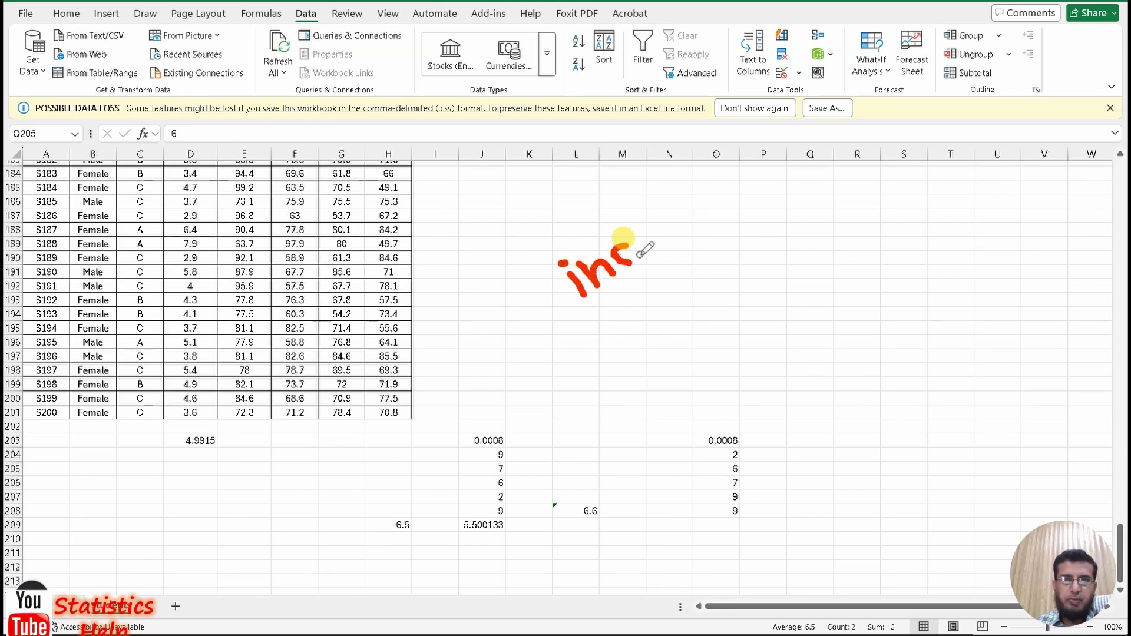
mouse_move(661, 230)
left_mouse_down()
mouse_move(651, 249)
mouse_move(728, 200)
mouse_move(731, 212)
left_mouse_up()
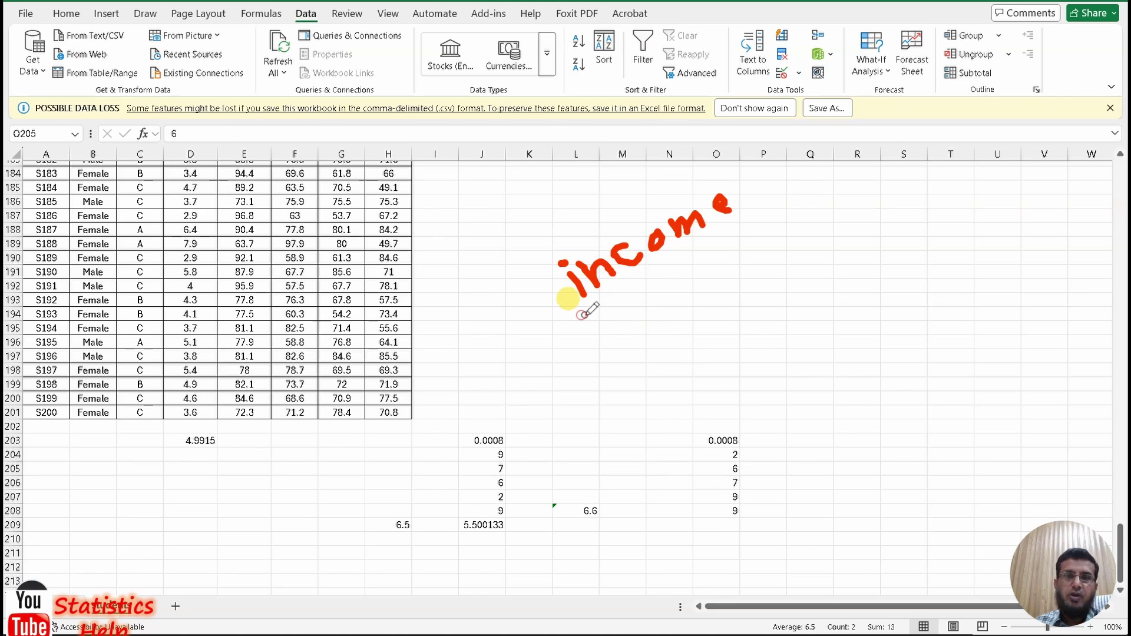
left_click_drag(581, 316, 763, 225)
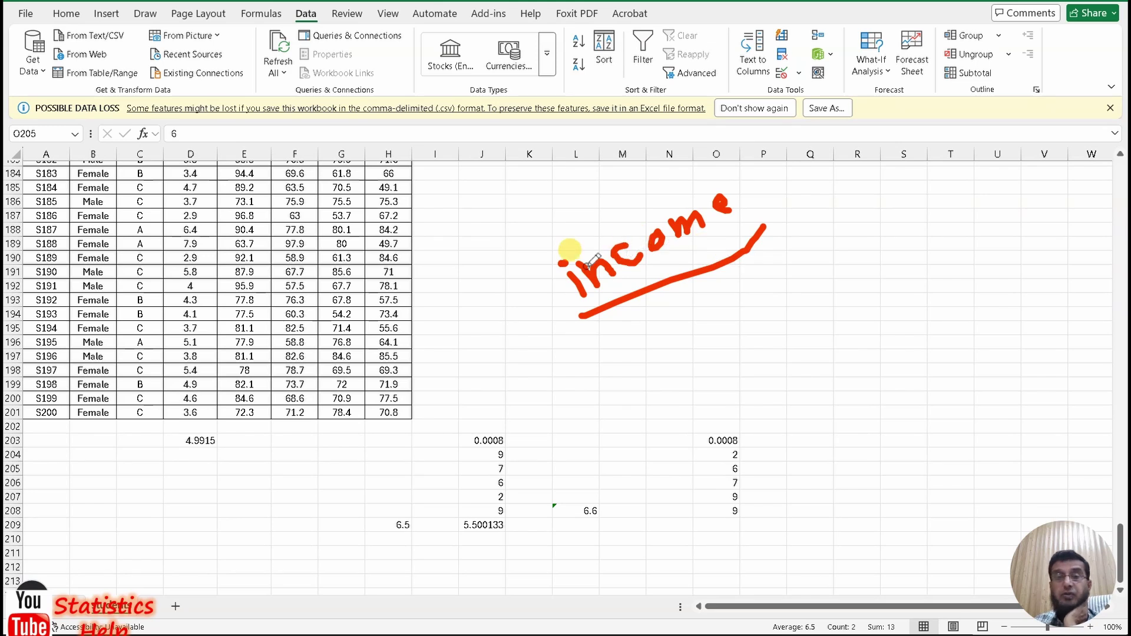
mouse_move(504, 244)
left_mouse_down()
mouse_move(745, 175)
mouse_move(764, 182)
mouse_move(673, 276)
mouse_move(540, 281)
left_mouse_up()
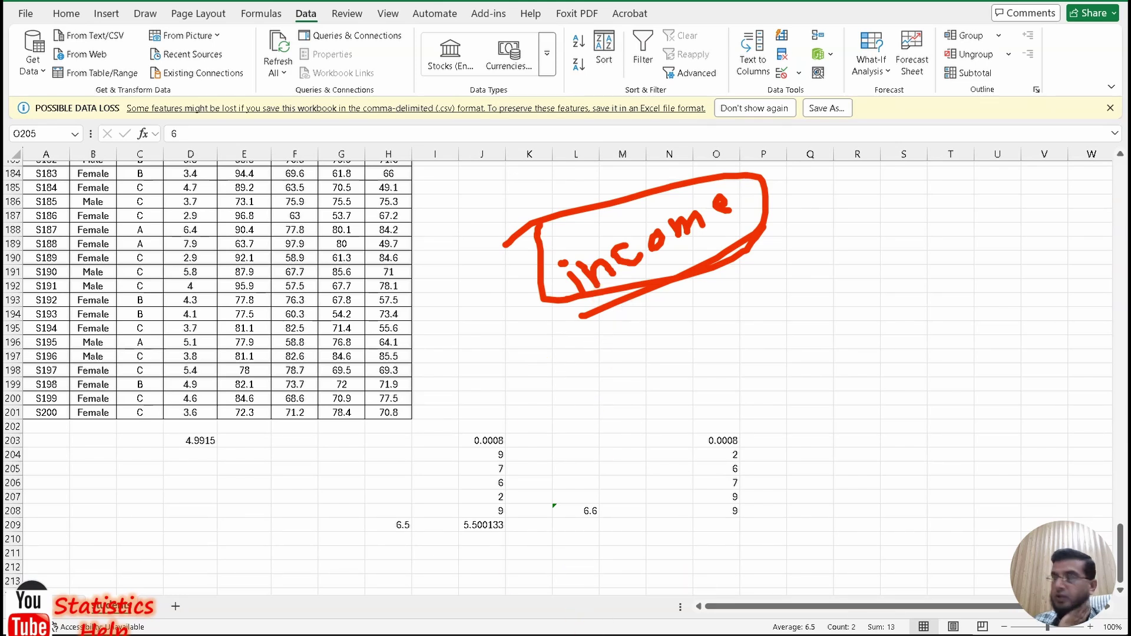
key("Escape")
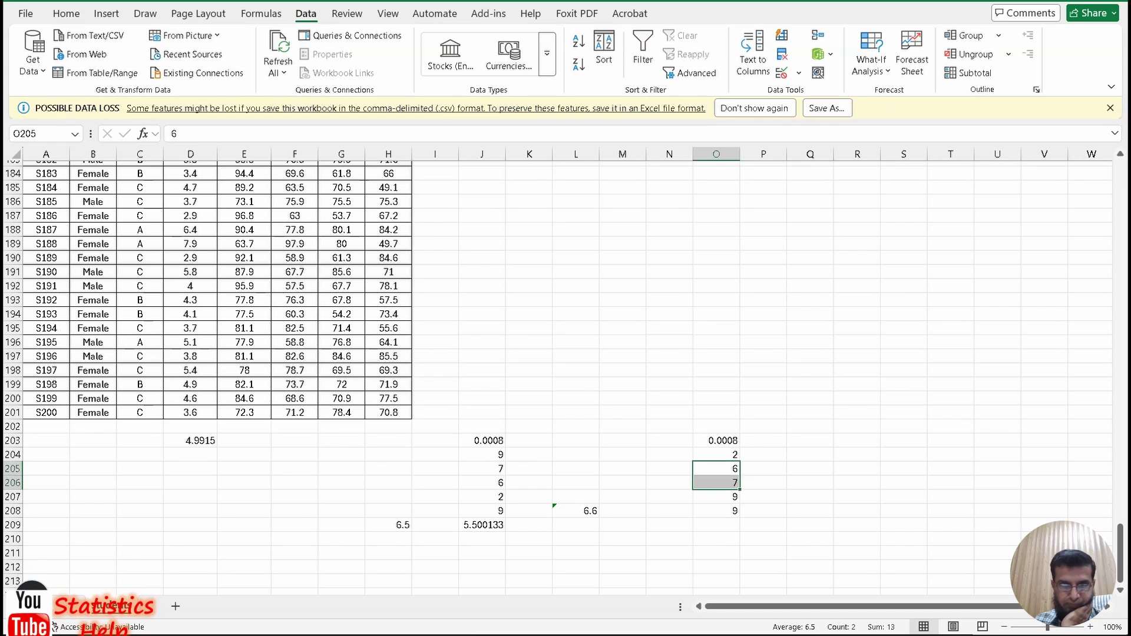
Switch to the Word lesson notes and highlight "sensitive to outliers" in the Mean section to review it
key("alt+Tab")
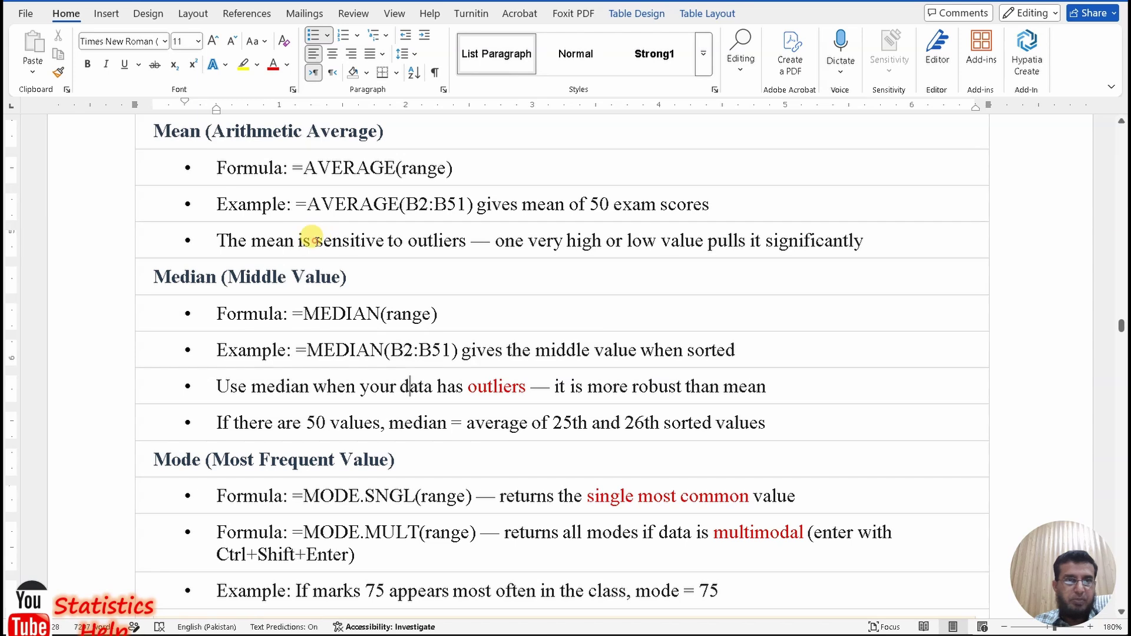
left_click_drag(316, 240, 428, 236)
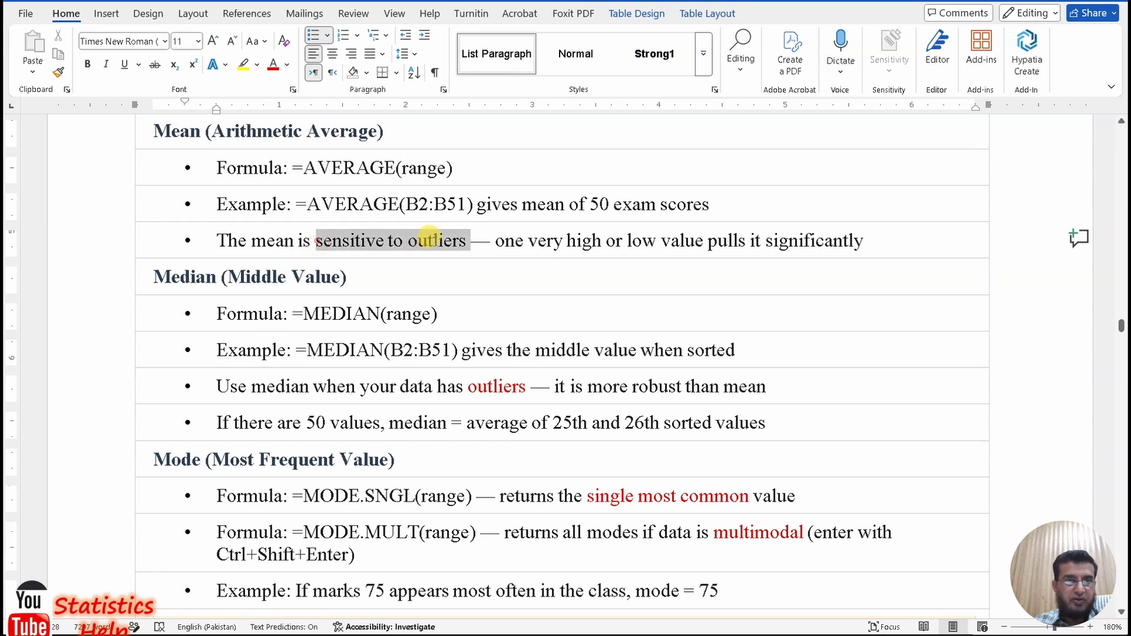
left_click(374, 213)
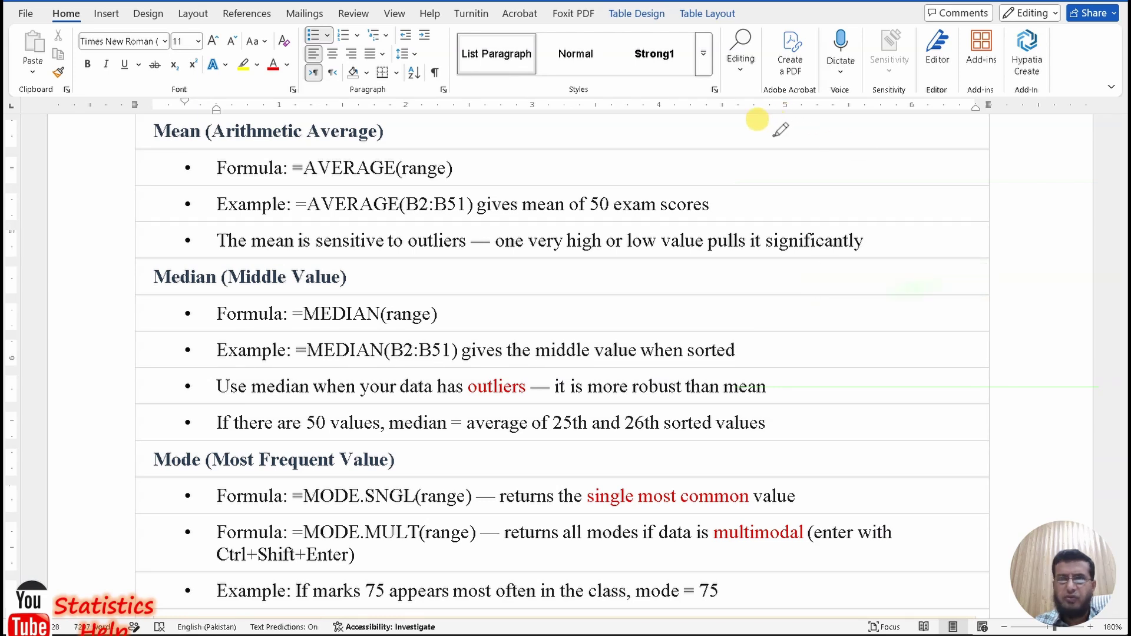
Handwrite "homogement" beside the Mean section, underlined, and "heterogen" beside the Median section in red, and clear the annotations
mouse_move(774, 137)
left_mouse_down()
mouse_move(786, 176)
mouse_move(876, 154)
mouse_move(886, 164)
mouse_move(943, 126)
mouse_move(1001, 123)
left_mouse_up()
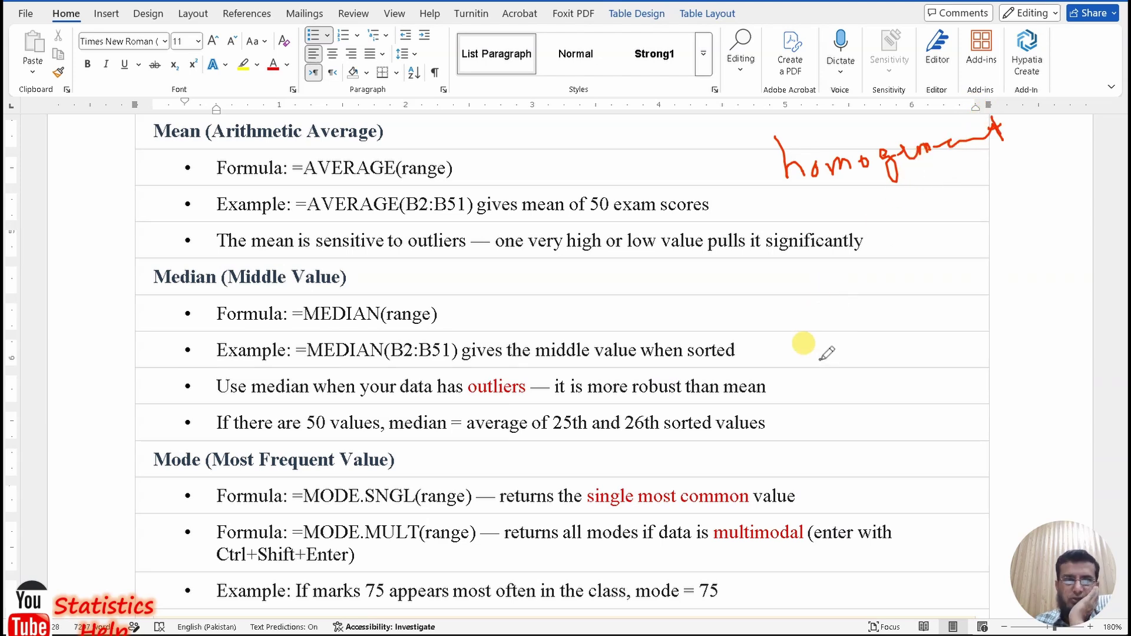
left_click_drag(805, 310, 820, 425)
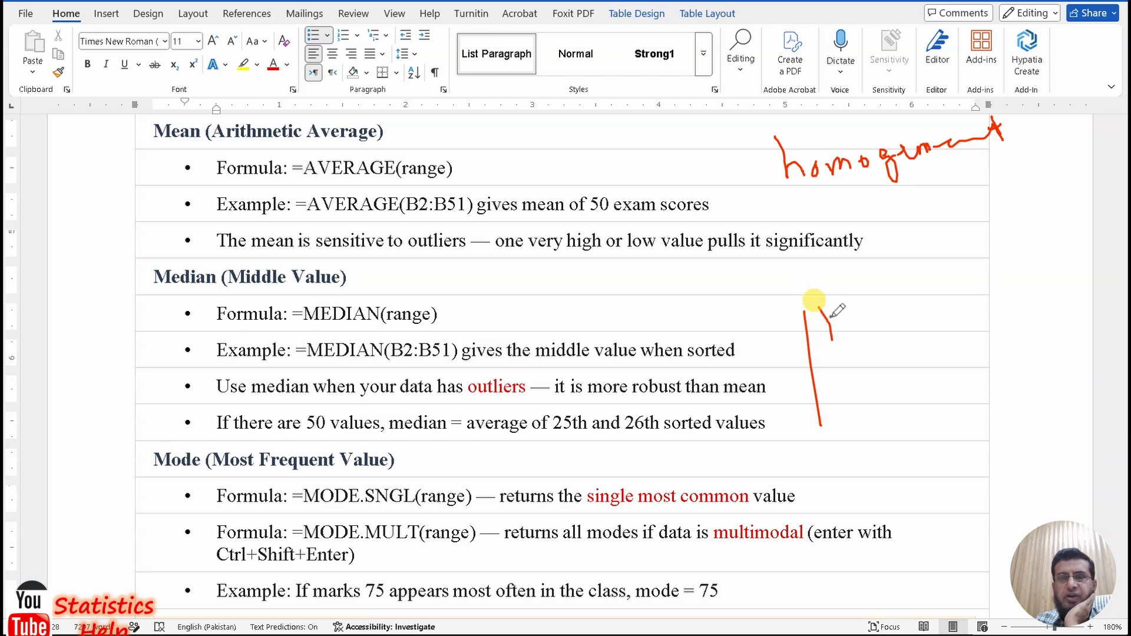
mouse_move(820, 310)
left_mouse_down()
mouse_move(876, 318)
mouse_move(969, 281)
mouse_move(974, 306)
mouse_move(995, 282)
mouse_move(1057, 275)
left_mouse_up()
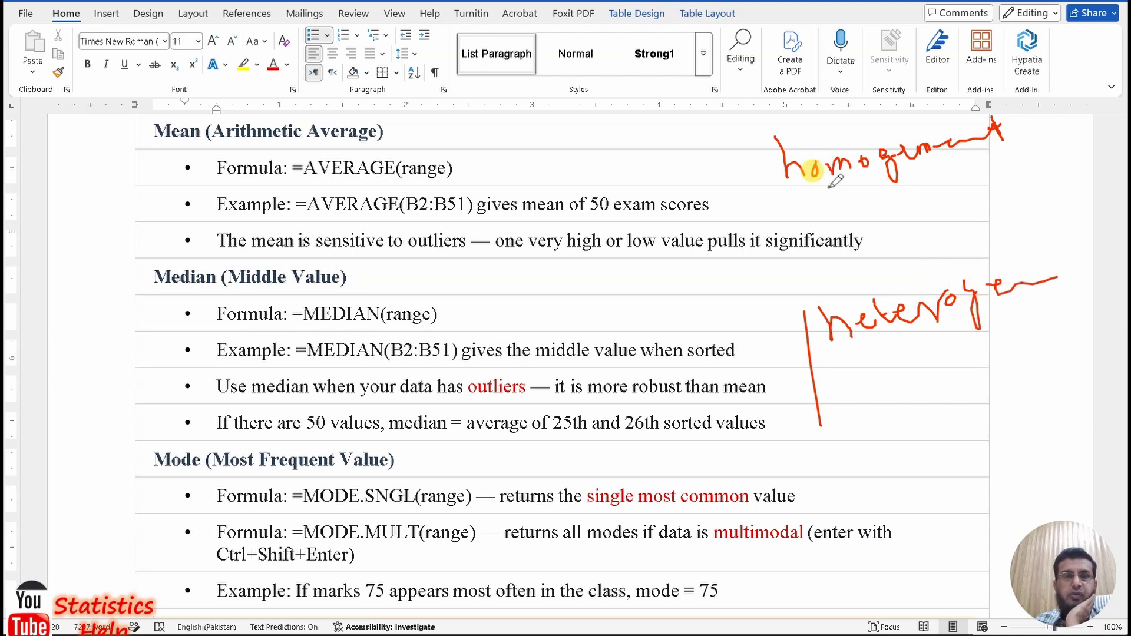
left_click_drag(795, 199, 1016, 154)
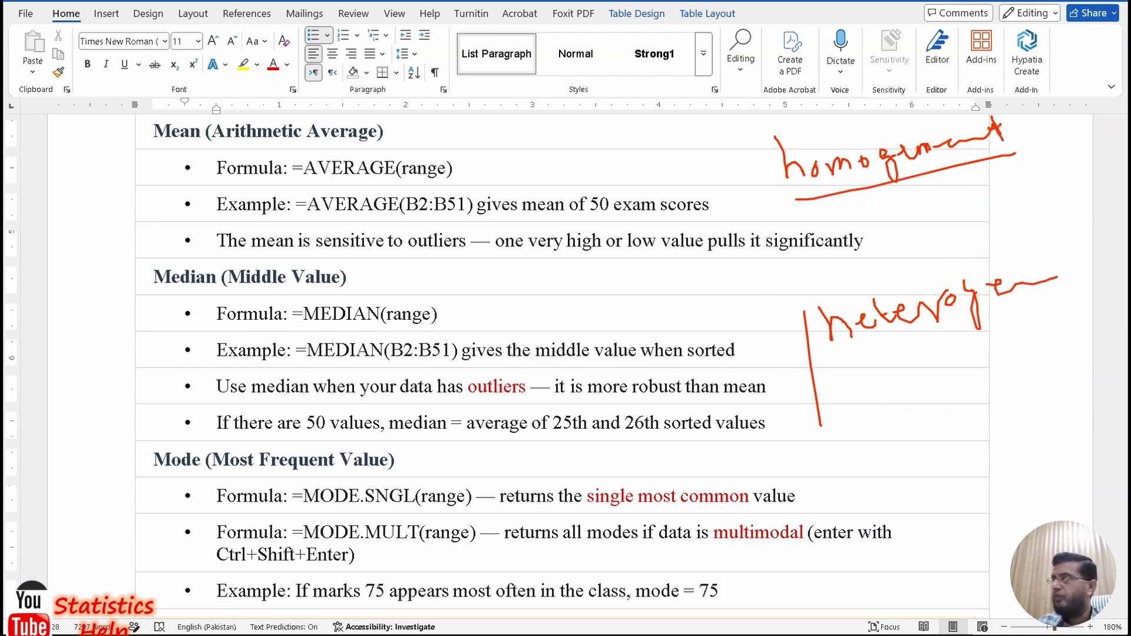
key("Escape")
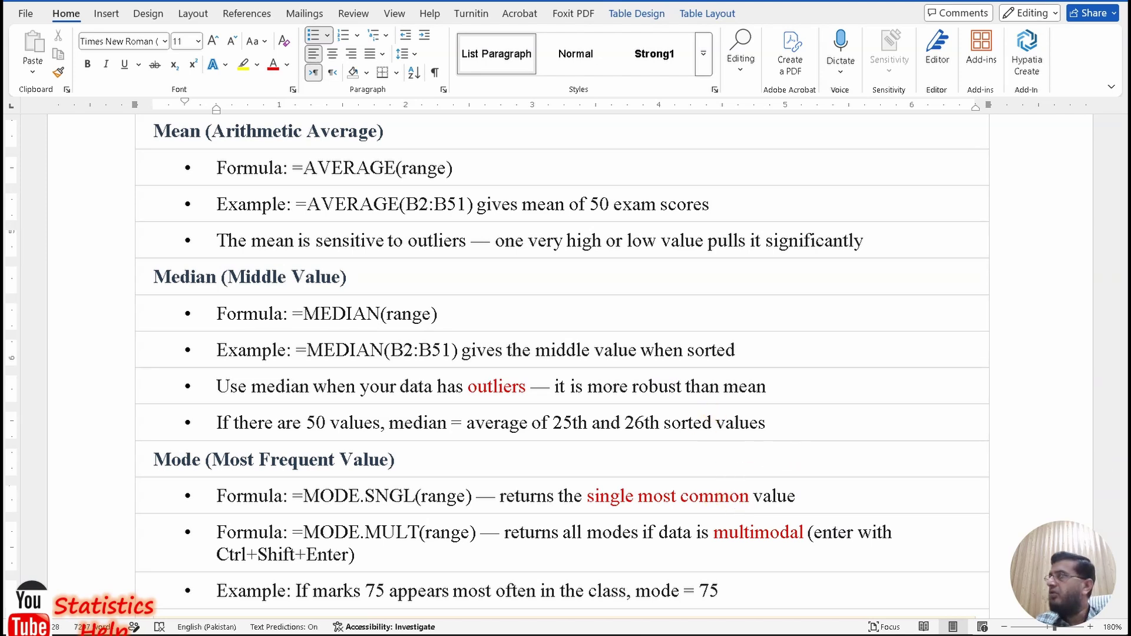
Review the Mode section of the notes and the Real-Life Example on monthly family income
scroll(569, 276, "down", 2)
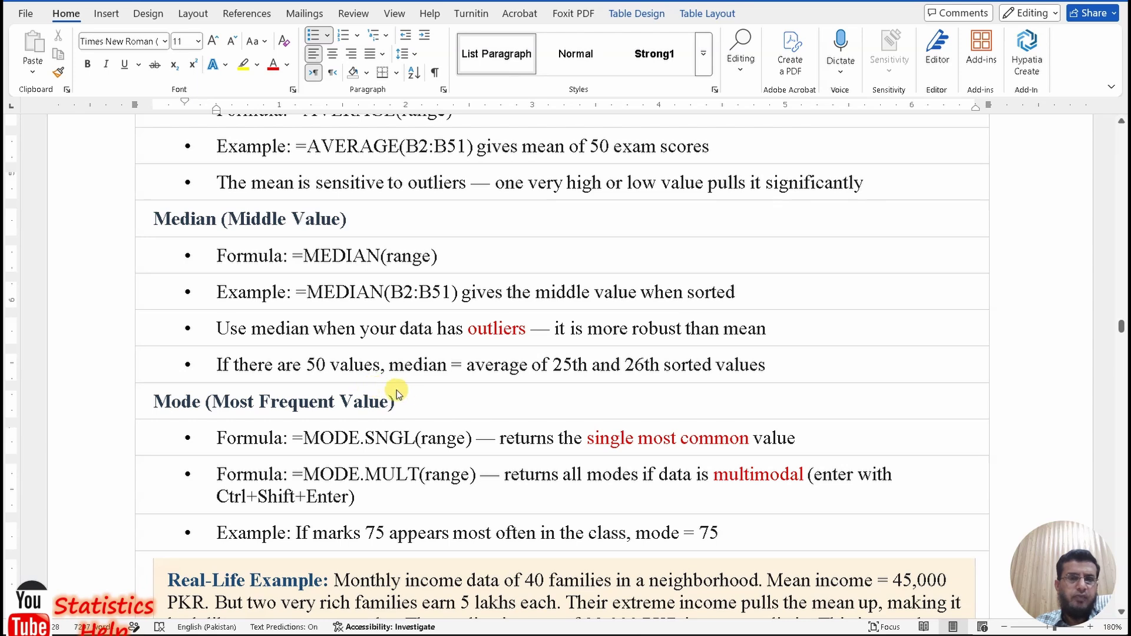
scroll(412, 366, "down", 4)
scroll(404, 333, "down", 10)
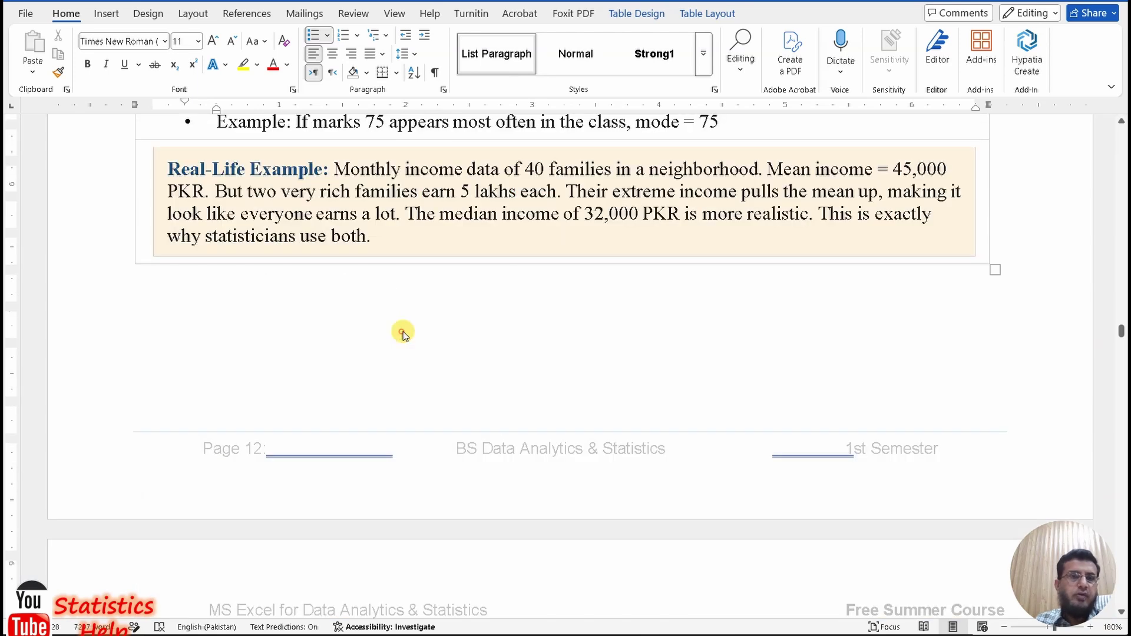
left_click(419, 295)
scroll(424, 295, "up", 8)
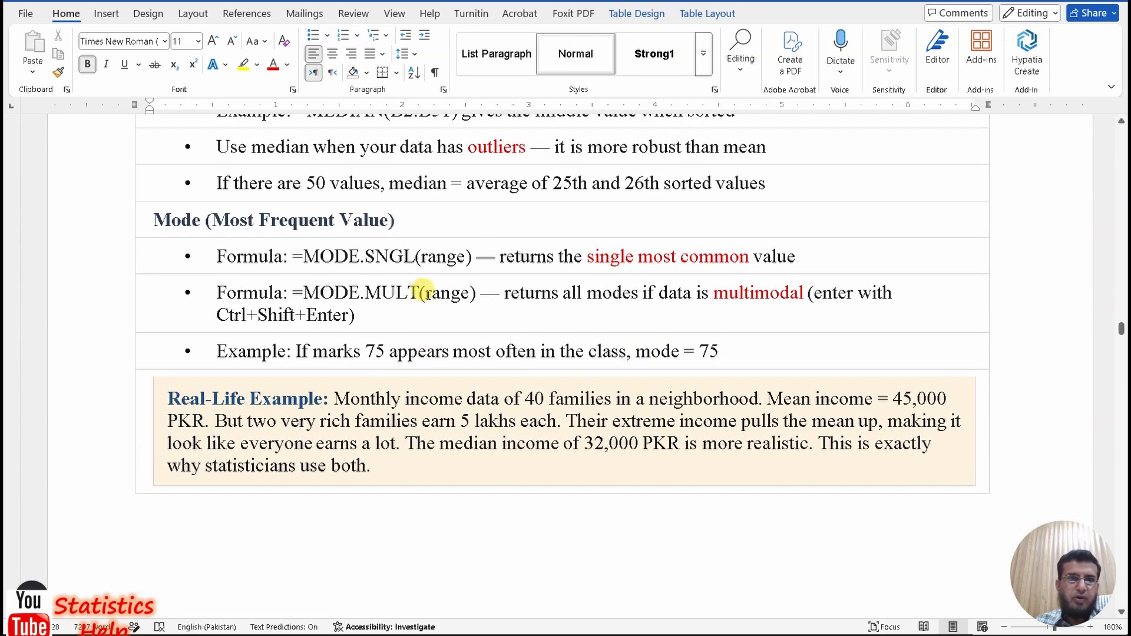